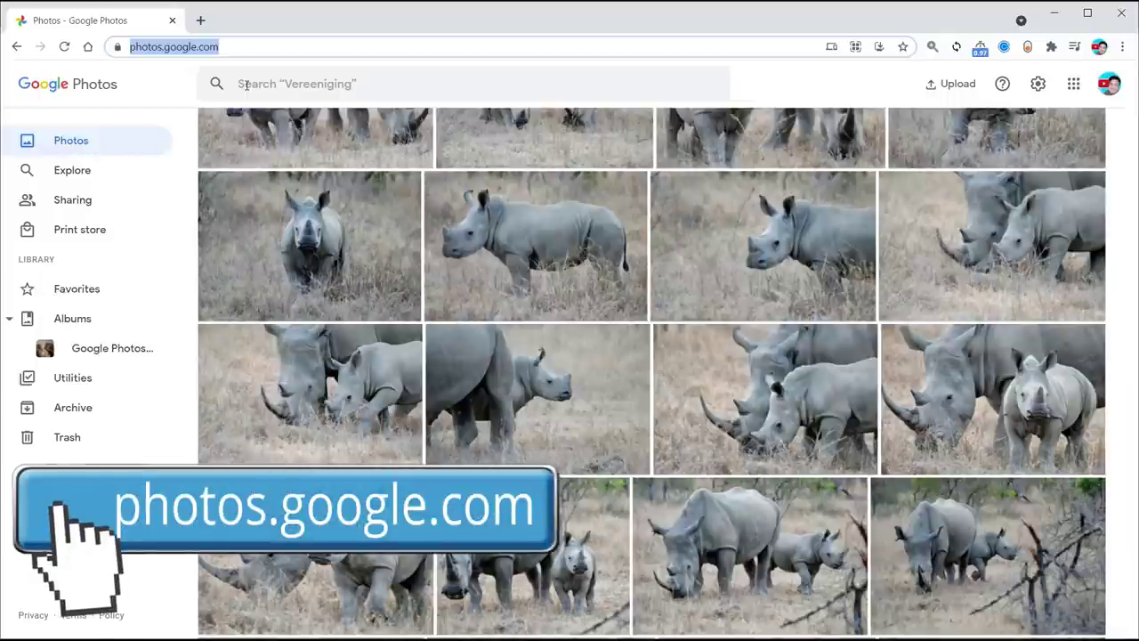
- Open Google Photos Settings to see the upload size options, with Original selected
click(1038, 85)
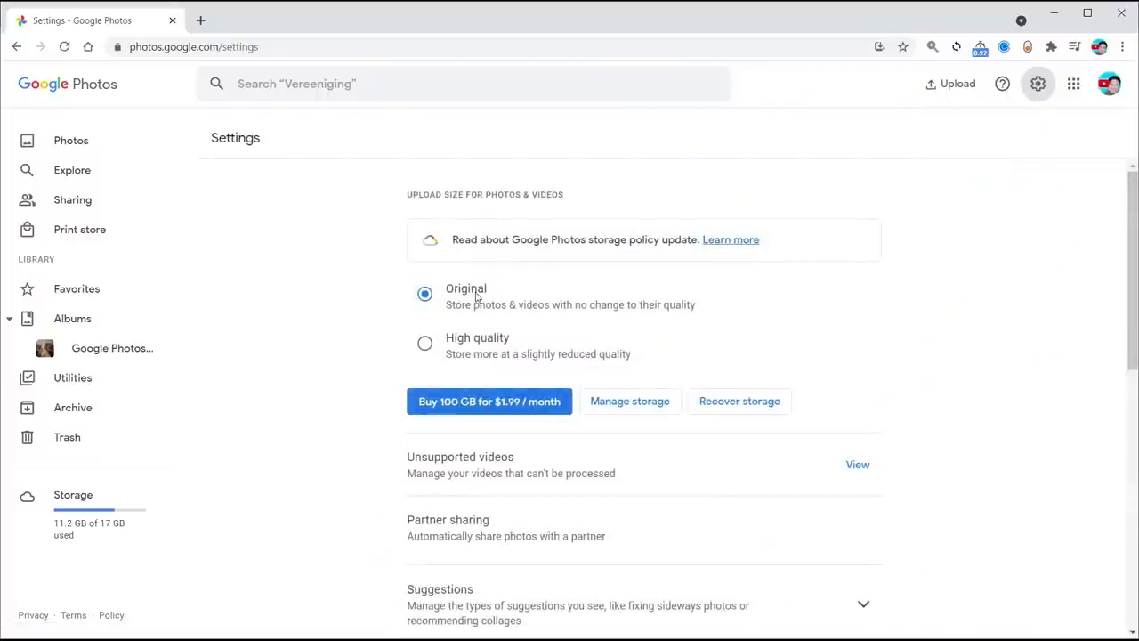
click(425, 344)
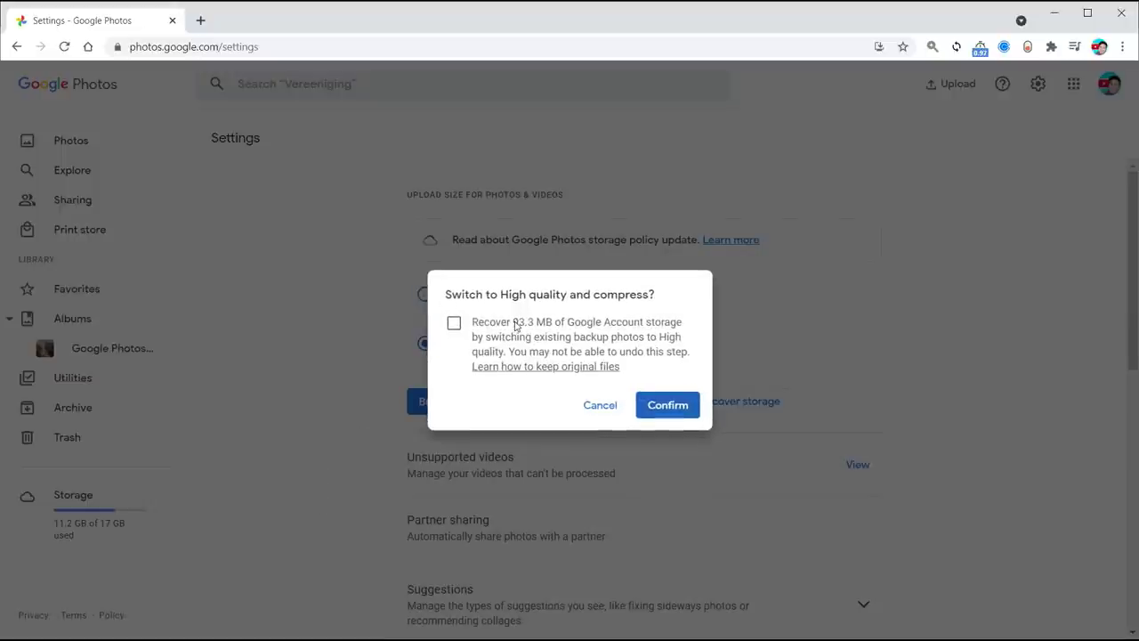
drag(514, 323, 553, 327)
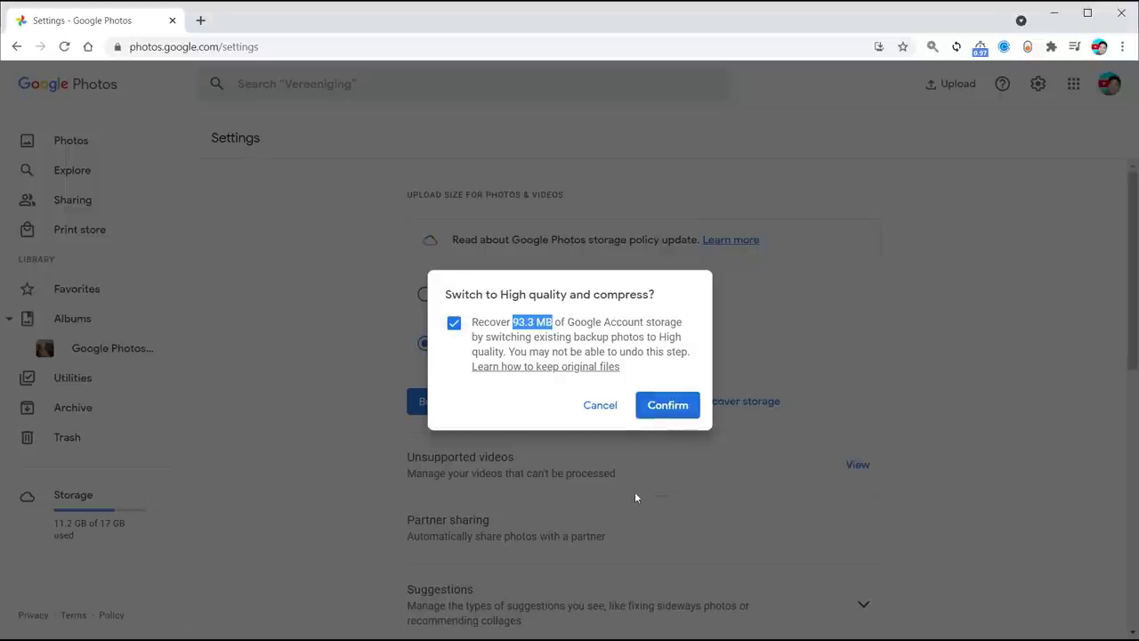
click(600, 406)
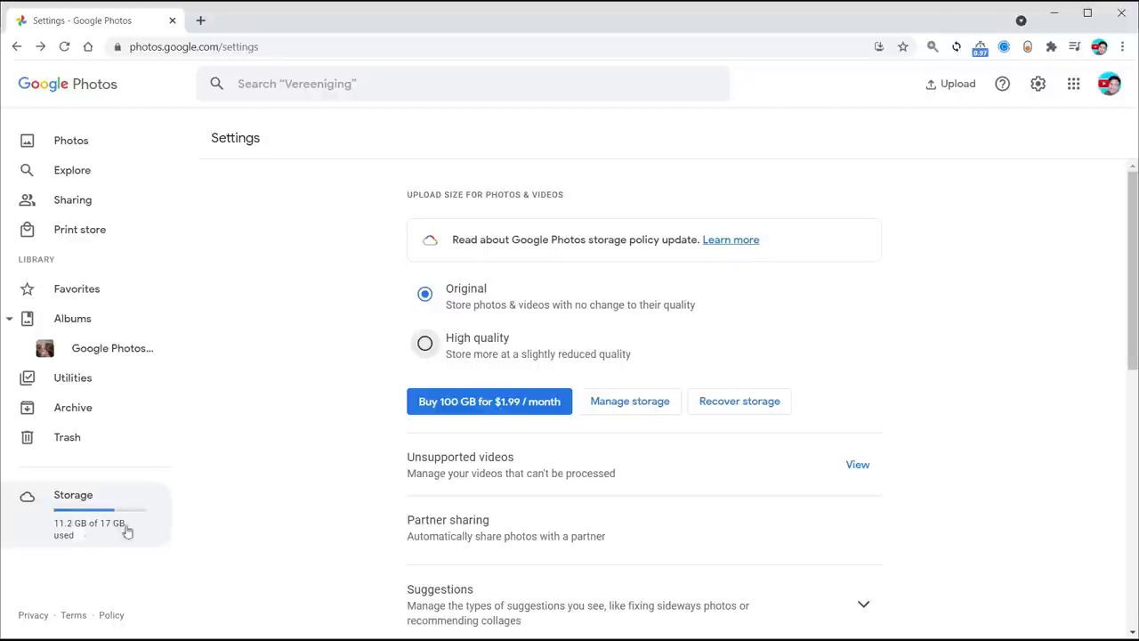
- Open Manage storage and highlight the storage time-left estimate heading and its explanation line
click(83, 532)
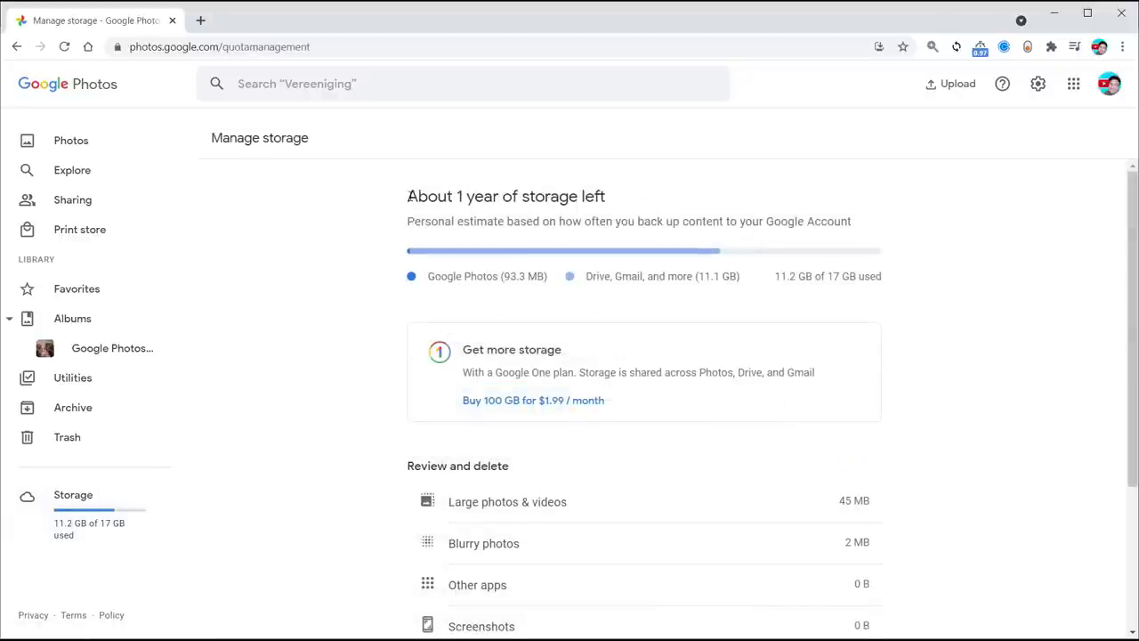
drag(407, 196, 636, 198)
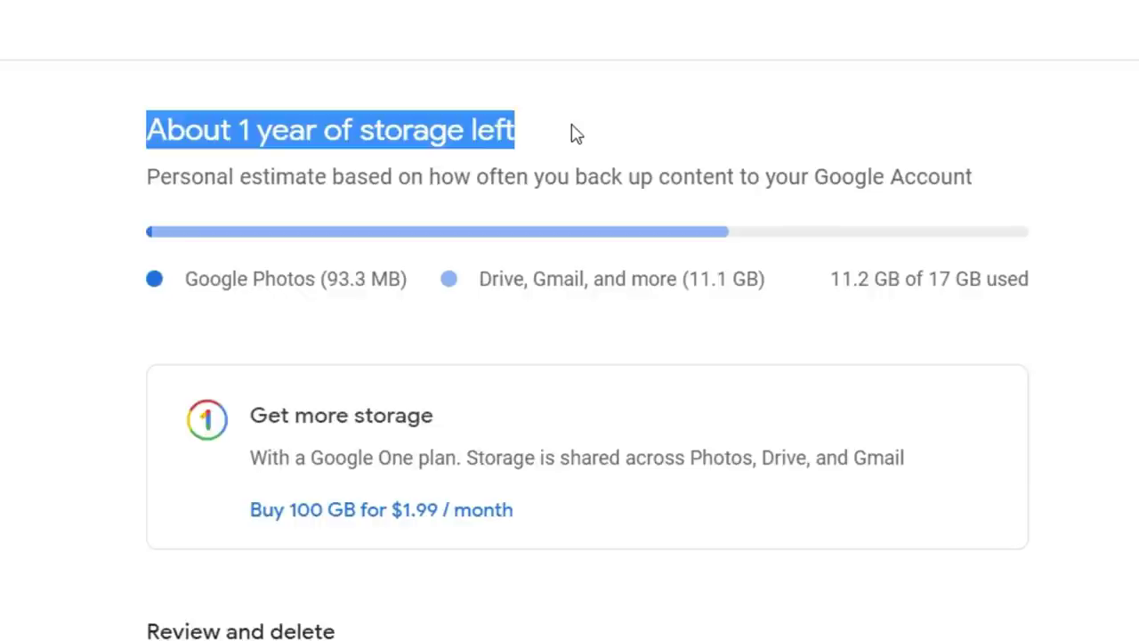
click(572, 125)
drag(146, 176, 1002, 176)
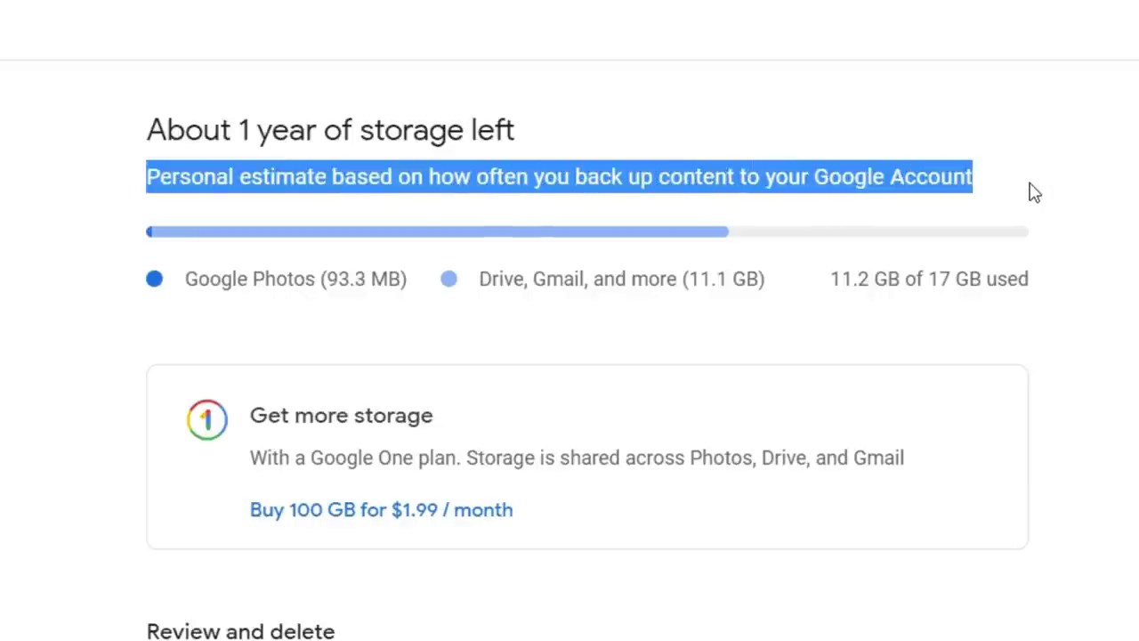
click(1034, 201)
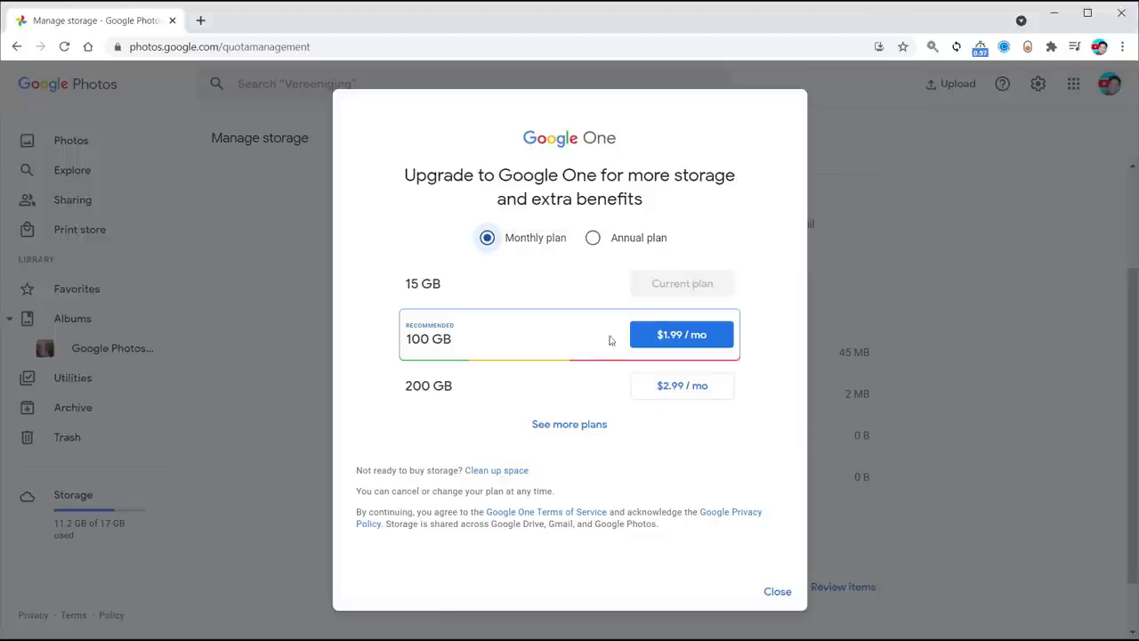
- Show more Google One plans, including 2 TB, with annual prices, then close the offer without buying
click(567, 425)
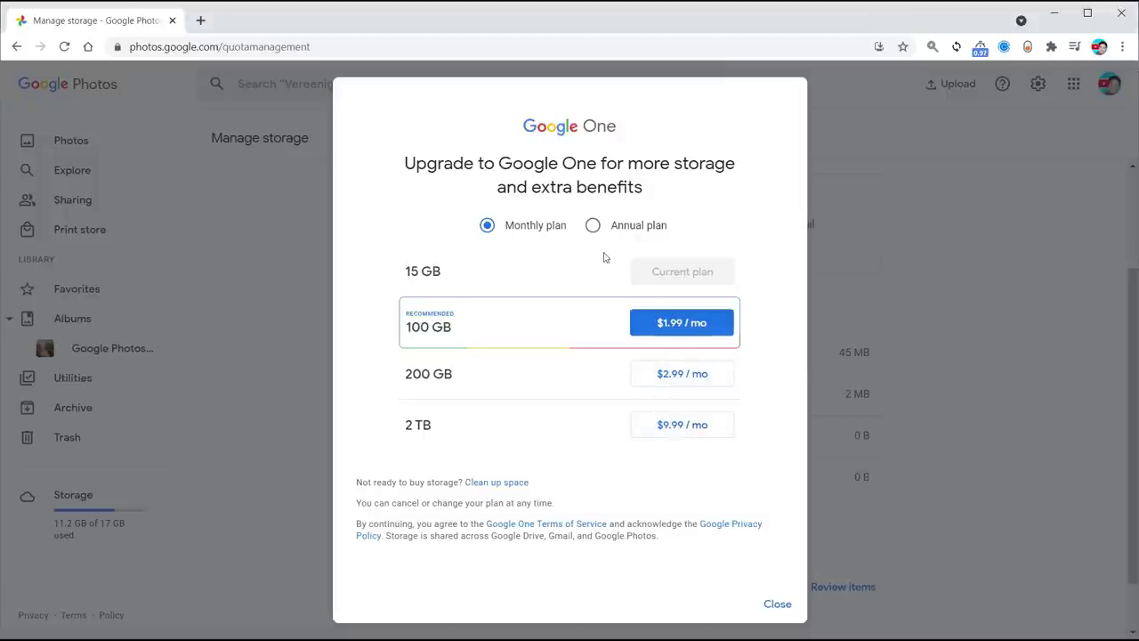
click(590, 227)
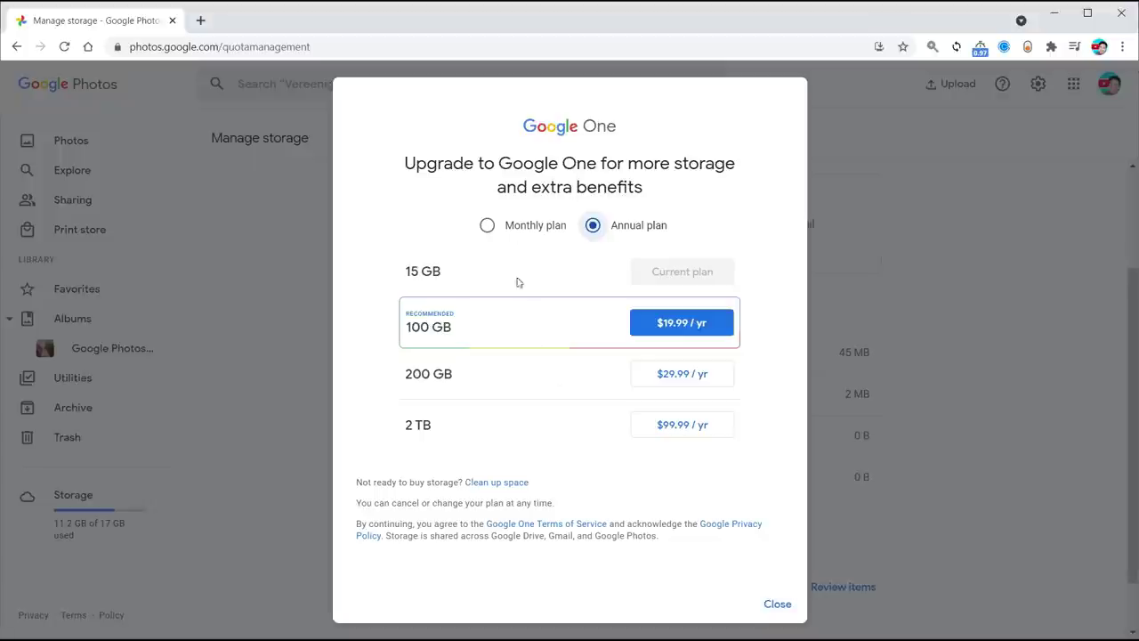
click(774, 605)
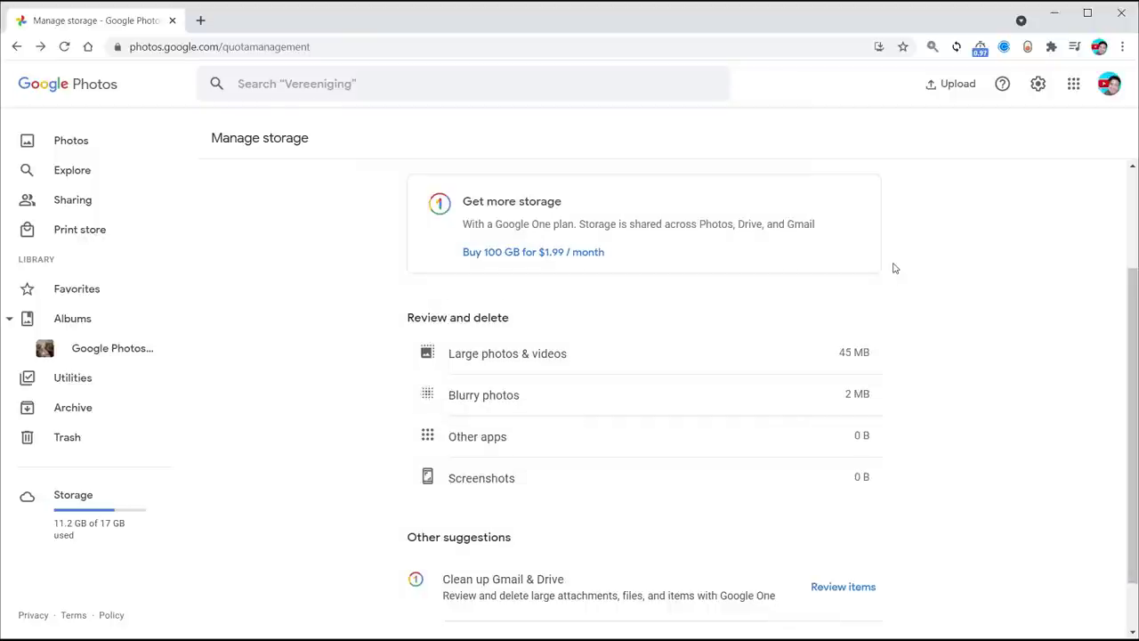
- Return to the Photos library, jump to 2020 and select all photos from Fri, Oct 2, 2020
click(71, 140)
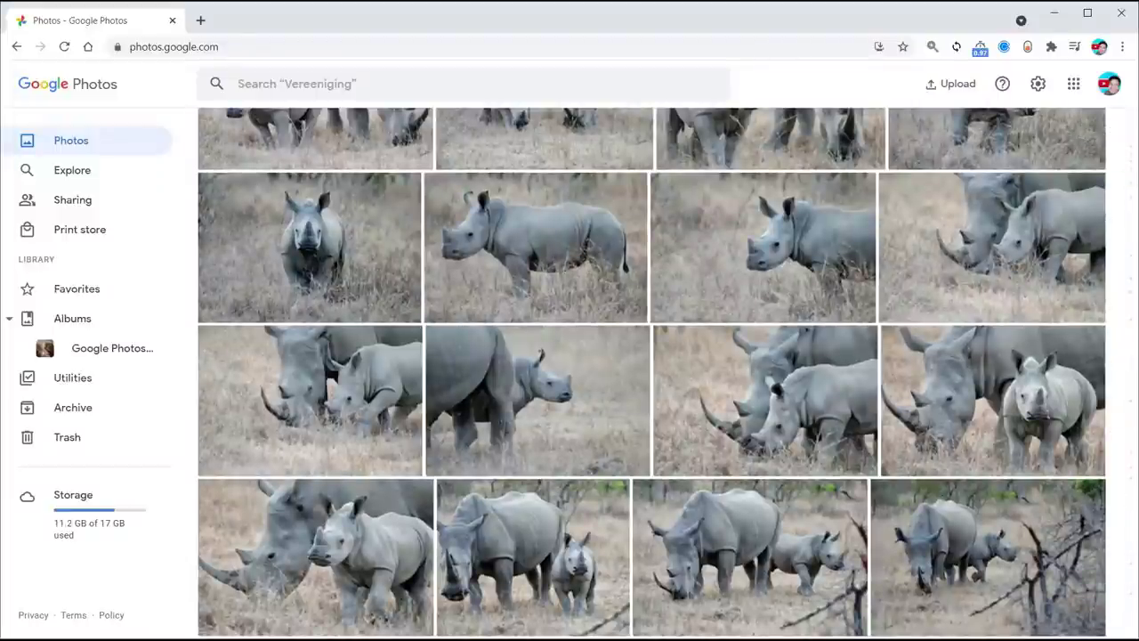
click(1119, 127)
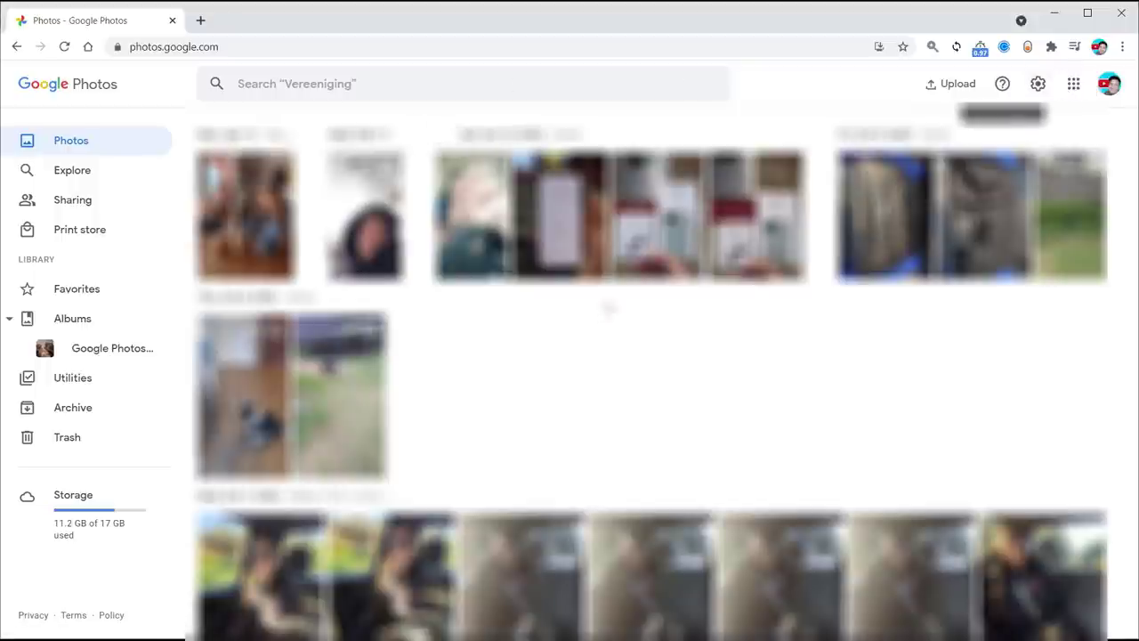
scroll(526, 447, down, 5)
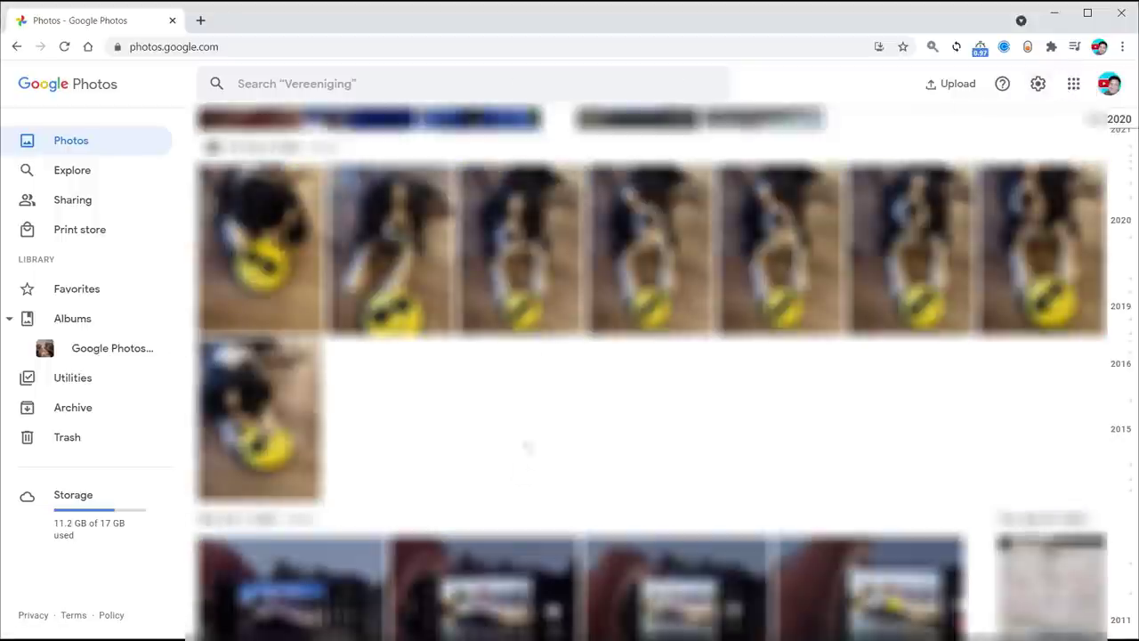
click(212, 148)
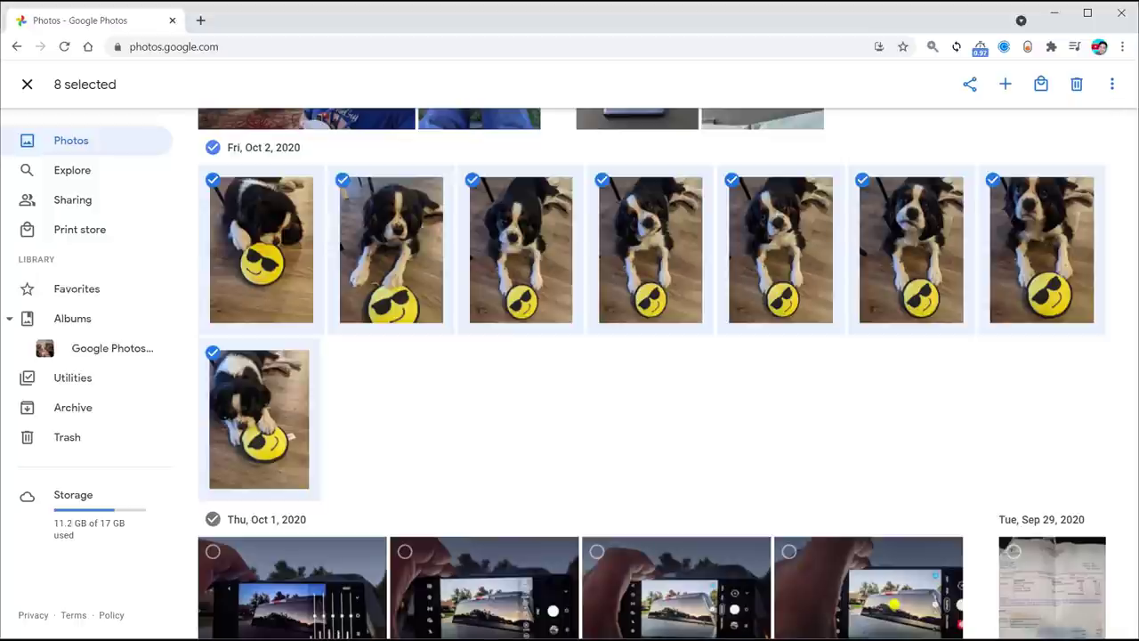
click(1111, 84)
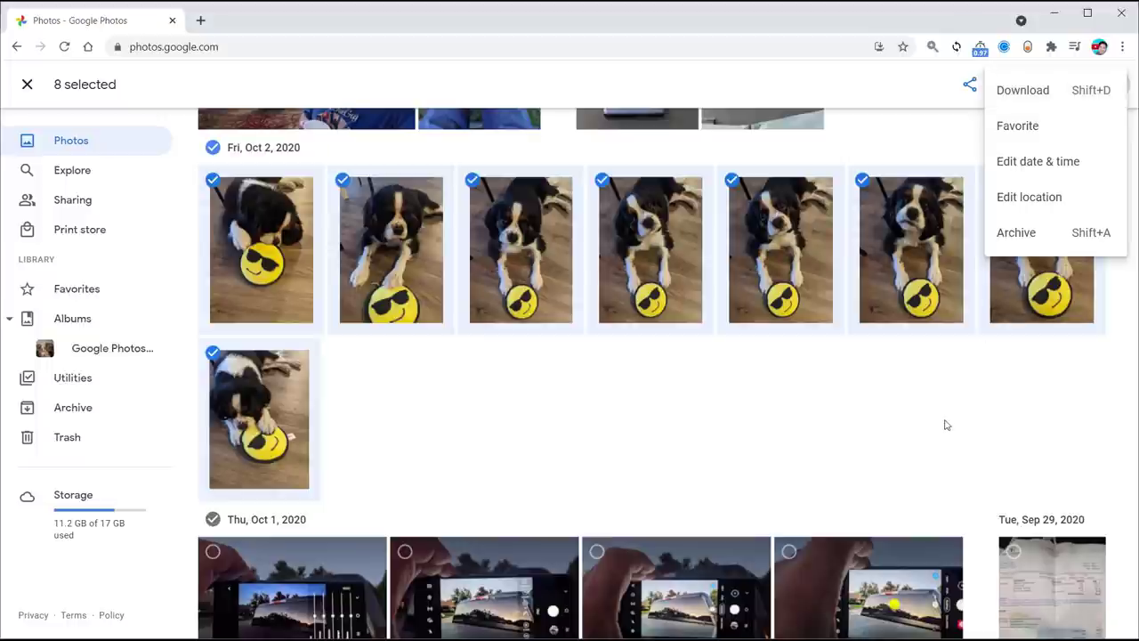
click(593, 407)
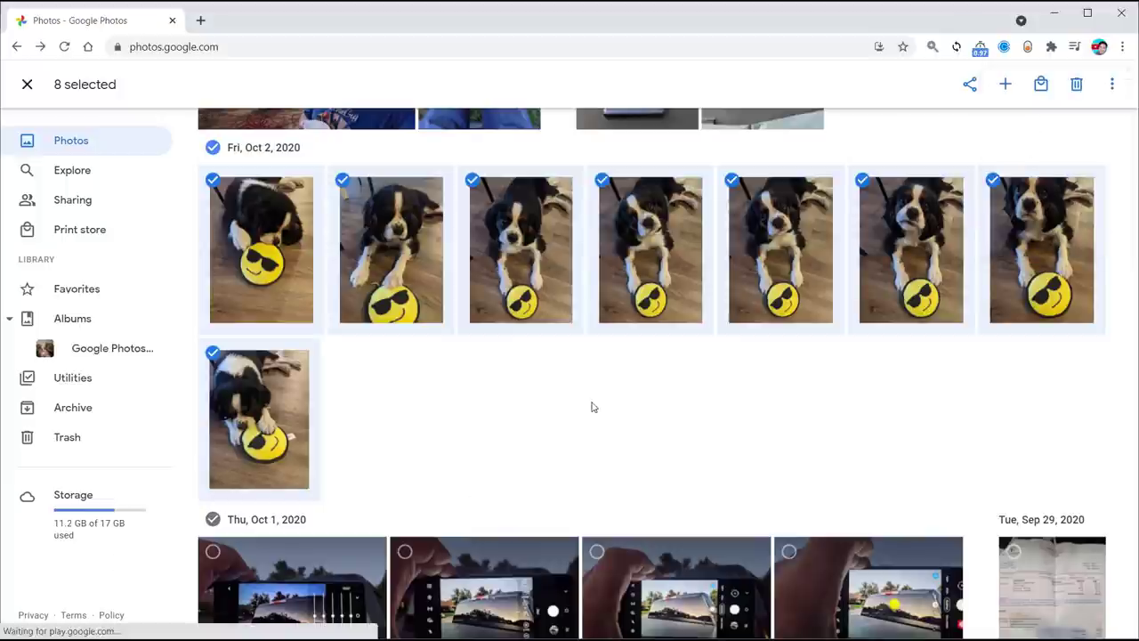
- Add the Oct 1 and Sep 28, 2020 photos to the selection, then clear it
click(213, 518)
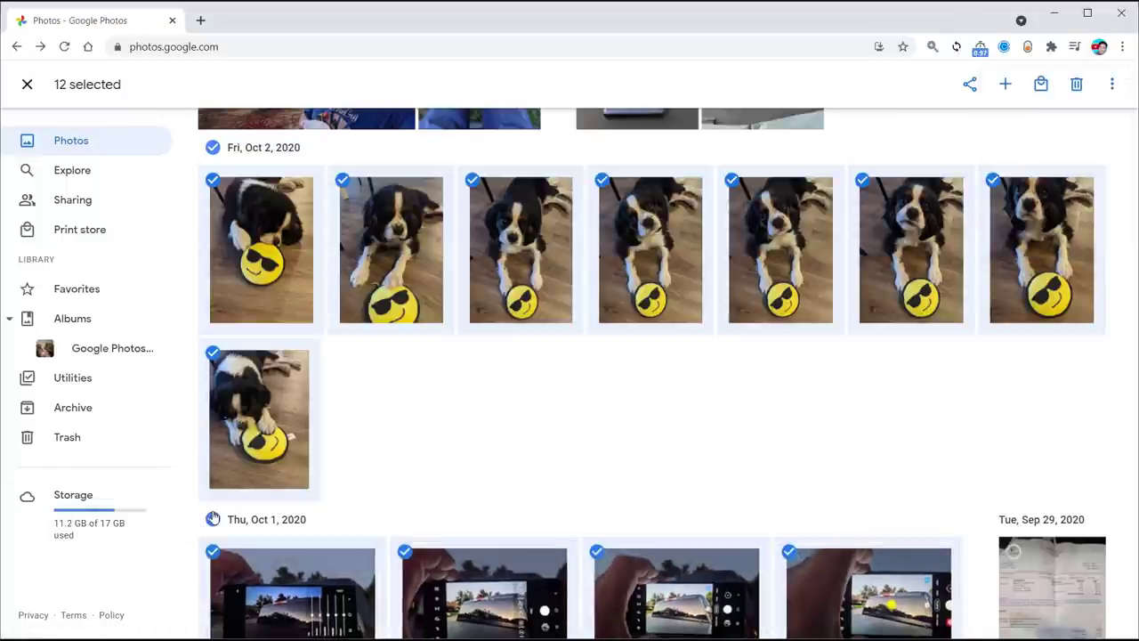
scroll(220, 510, down, 3)
click(213, 474)
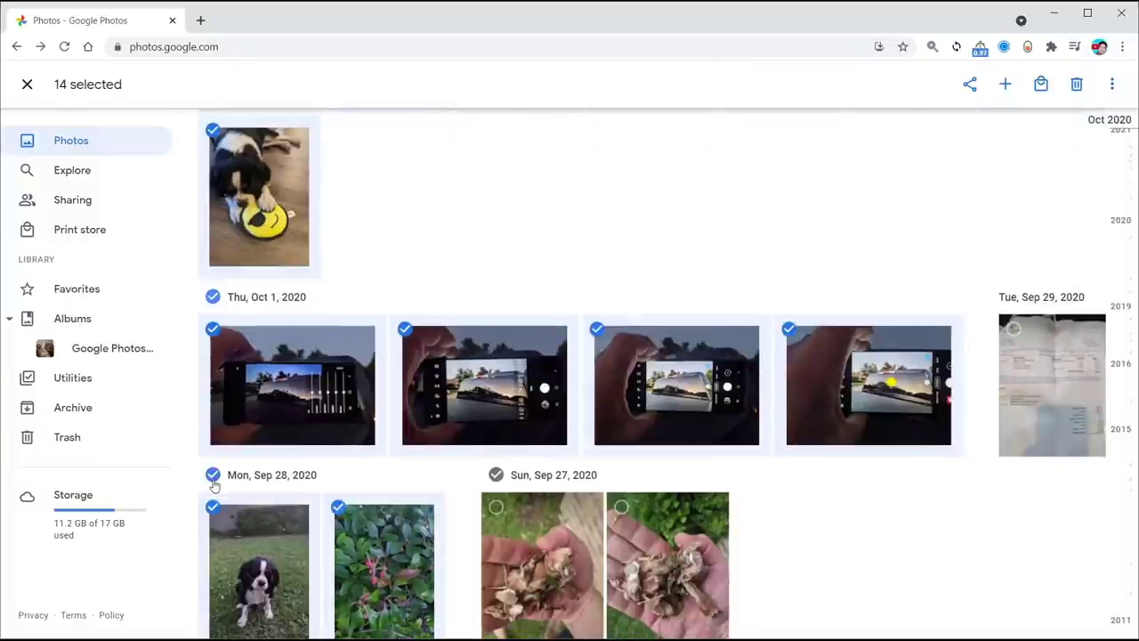
scroll(422, 500, up, 20)
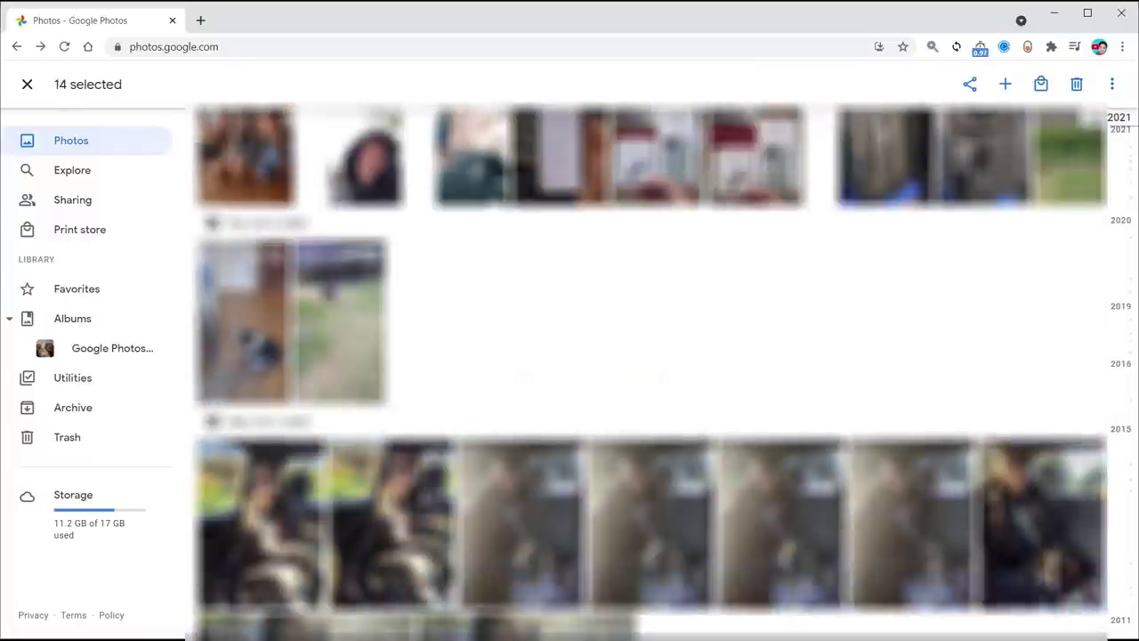
key(Escape)
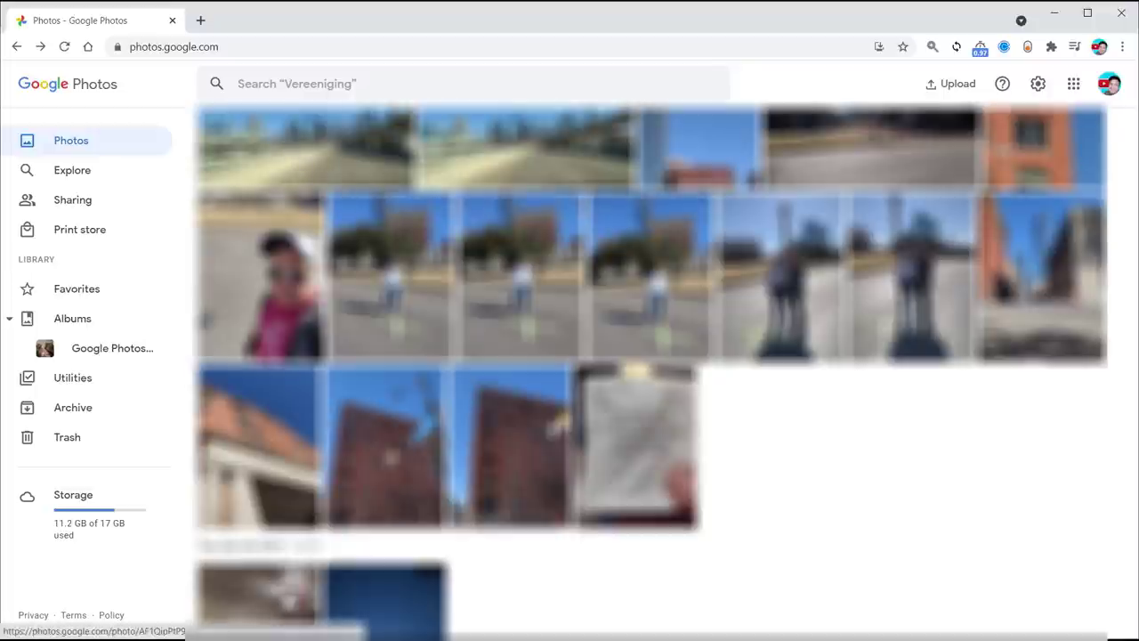
- Open the Dallas skyline photo and its options, then go back to the library grid
click(304, 151)
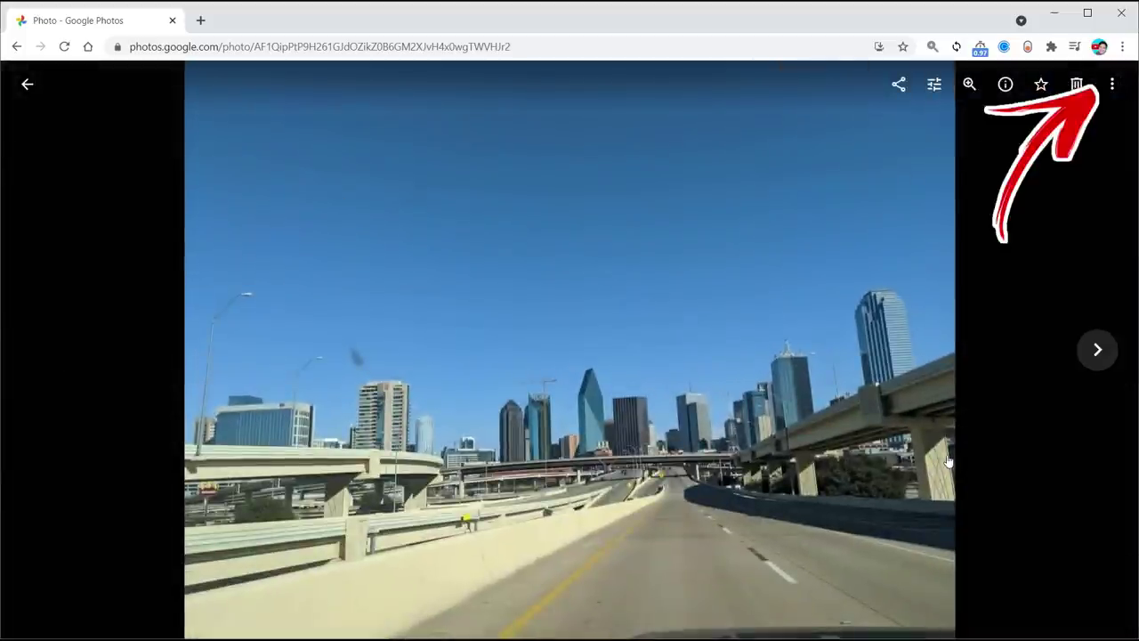
click(1112, 85)
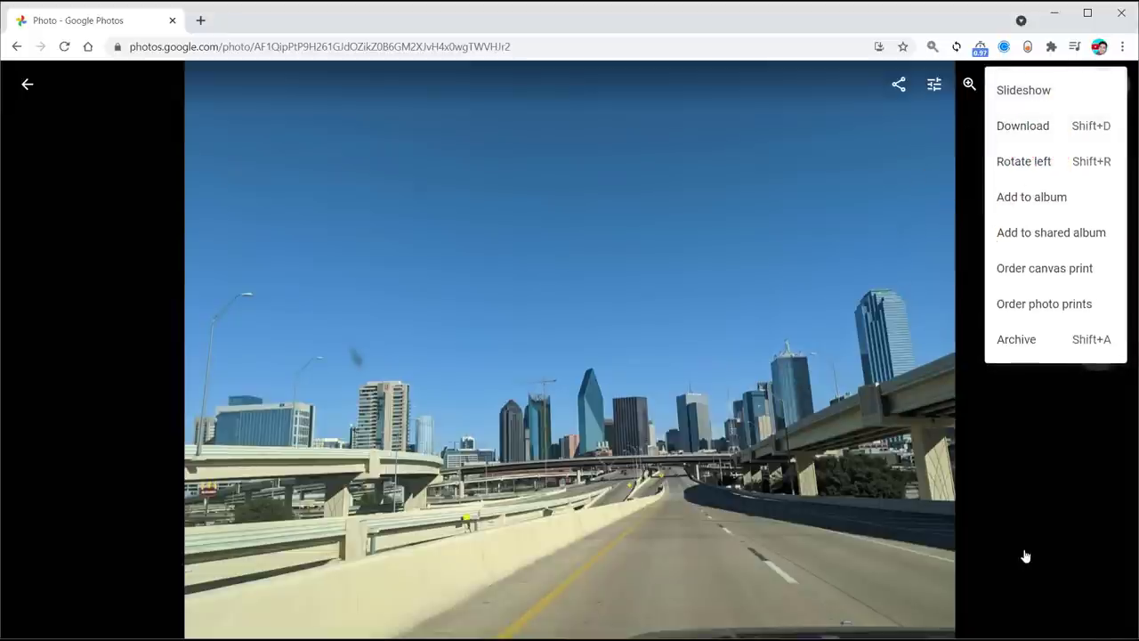
click(27, 85)
click(27, 85)
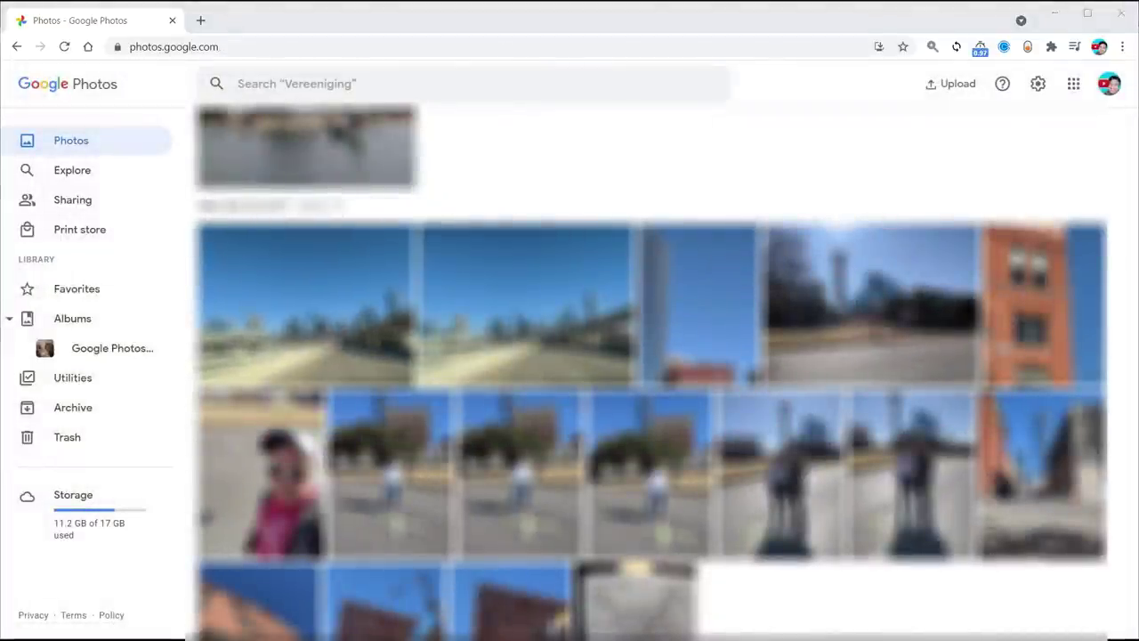
- Create a new album titled 'all of 2020' and begin choosing its photos
click(77, 328)
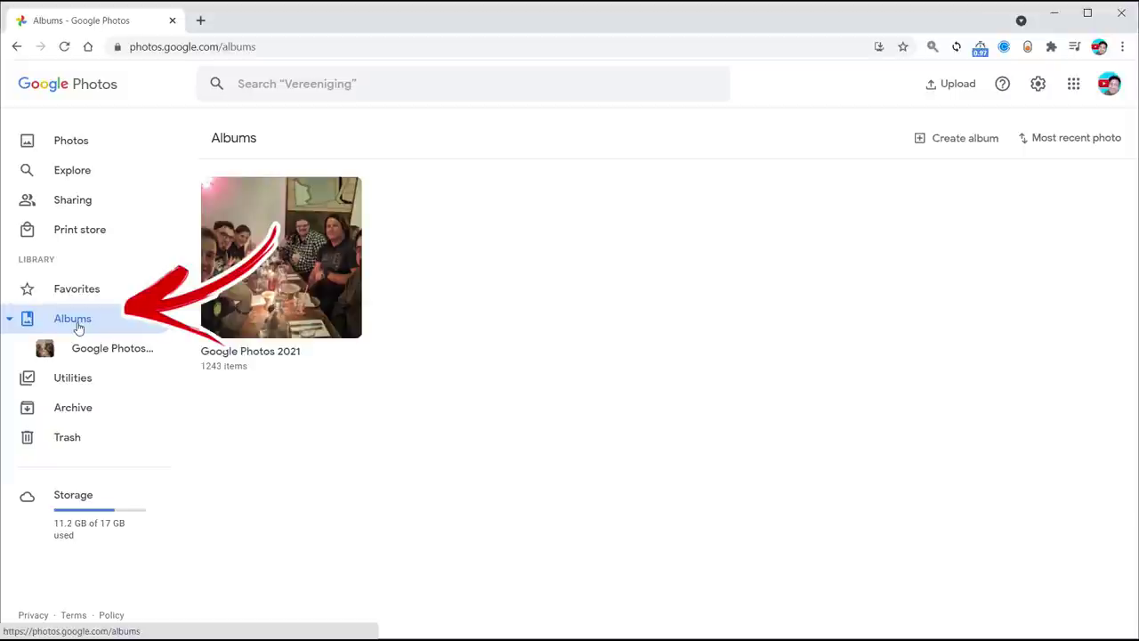
click(961, 147)
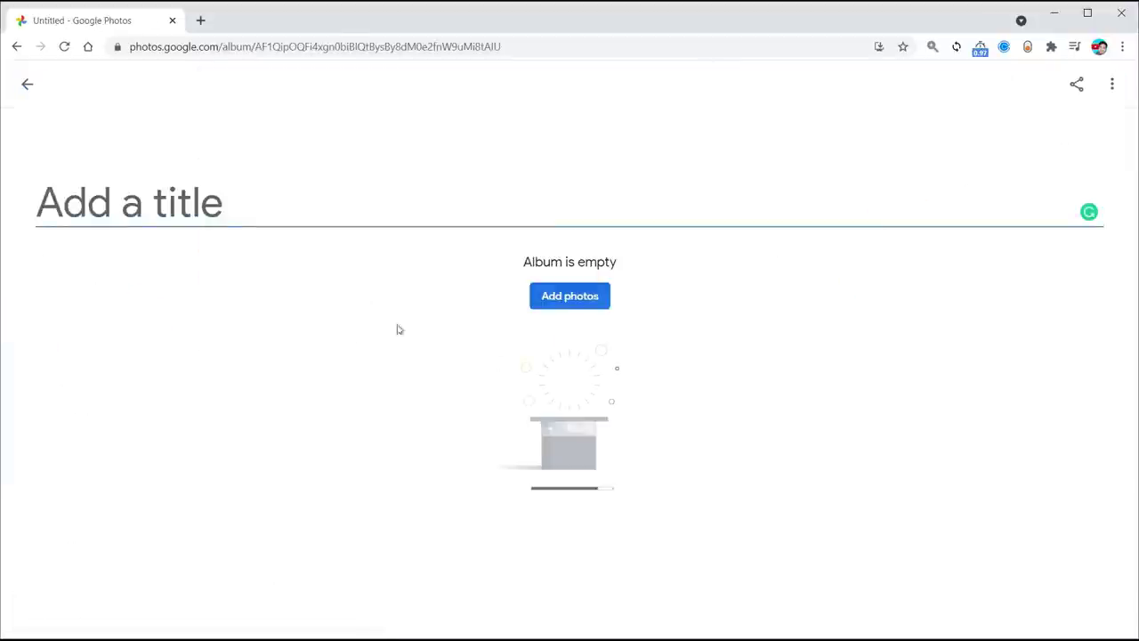
text(al)
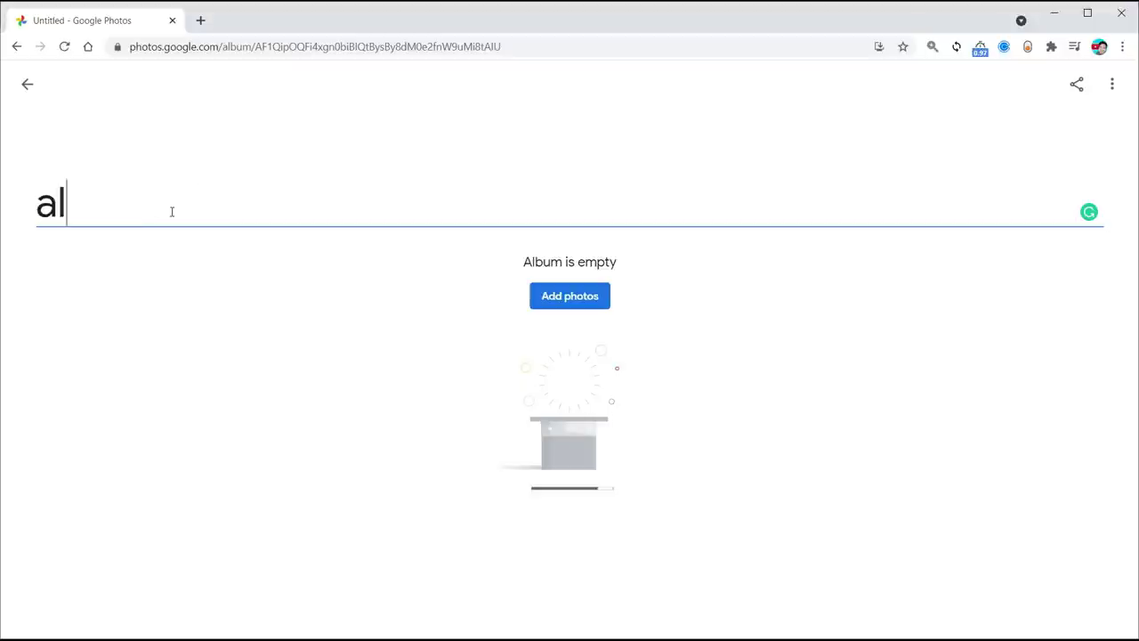
text(l of 20)
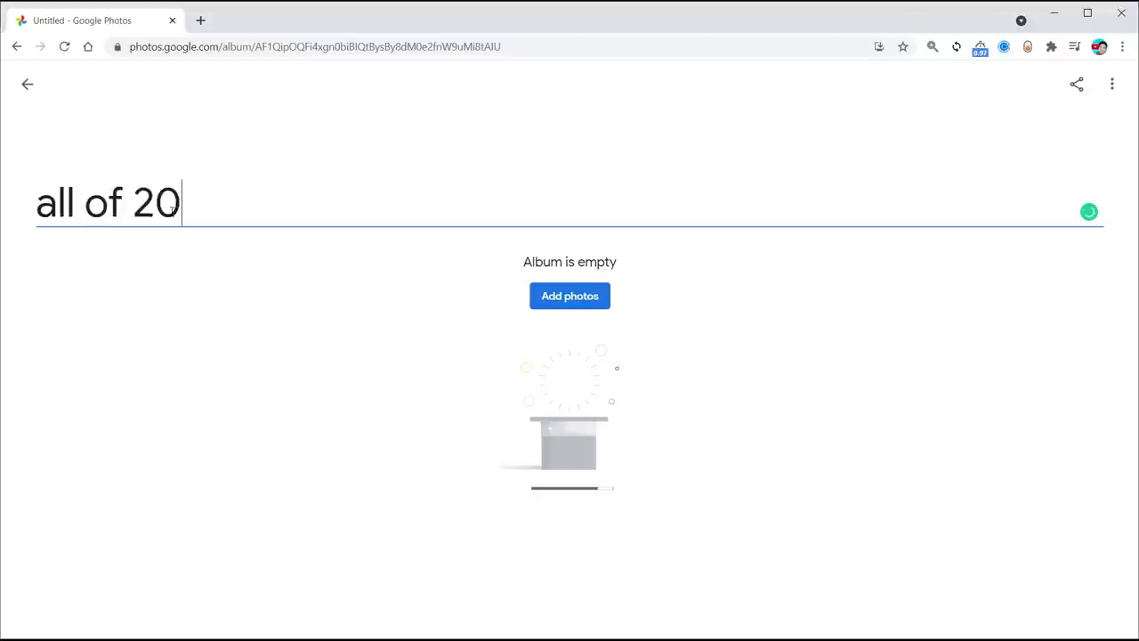
text(20)
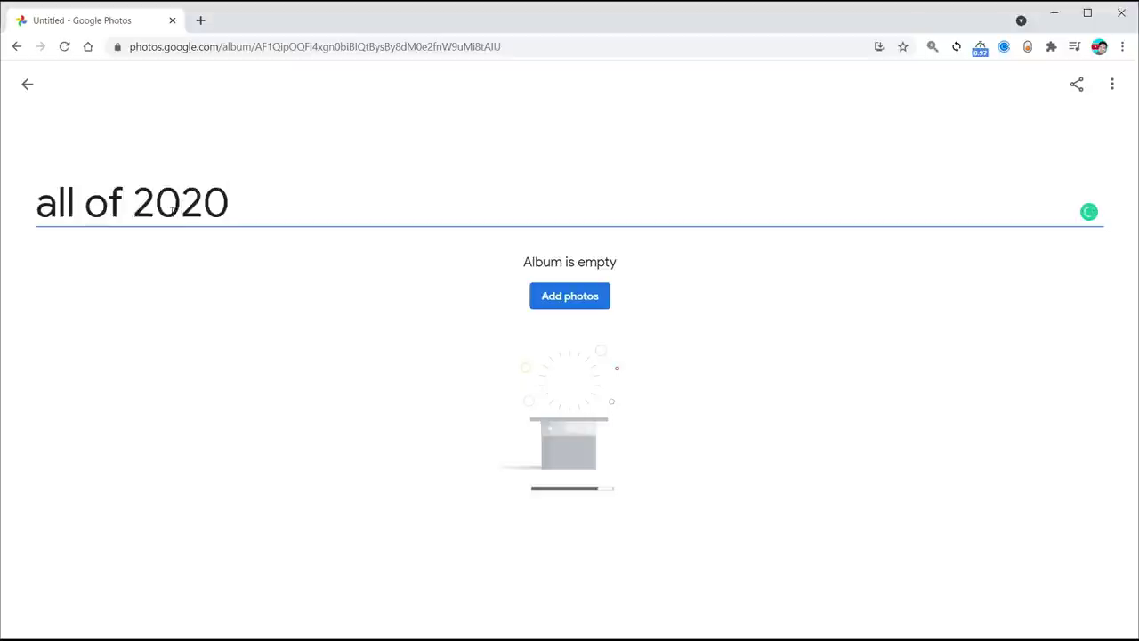
click(569, 301)
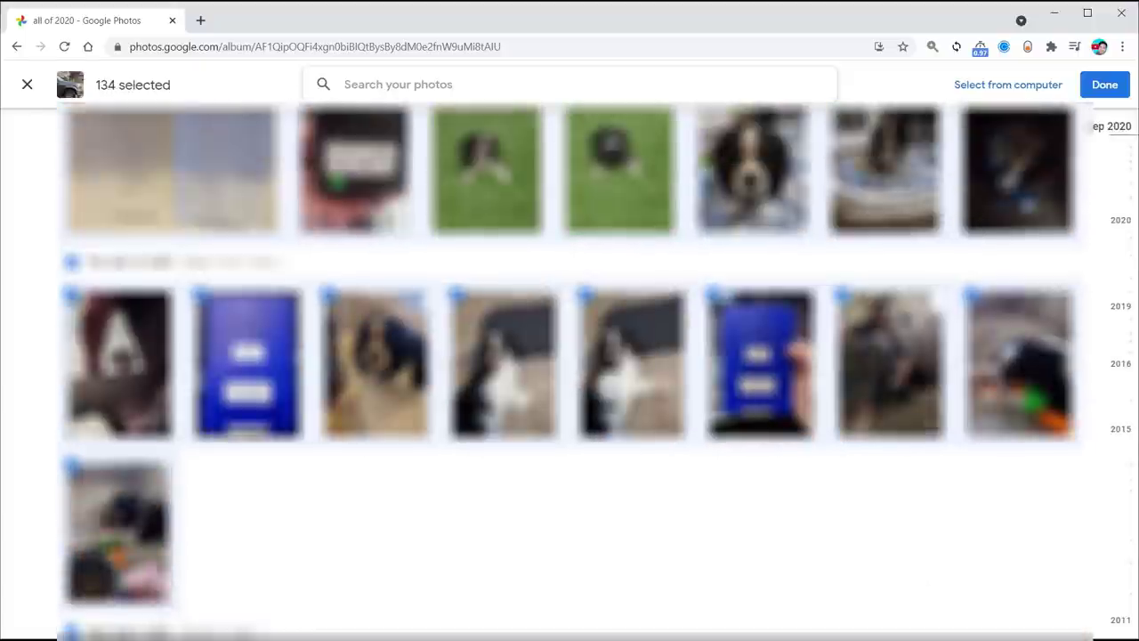
scroll(928, 427, up, 5)
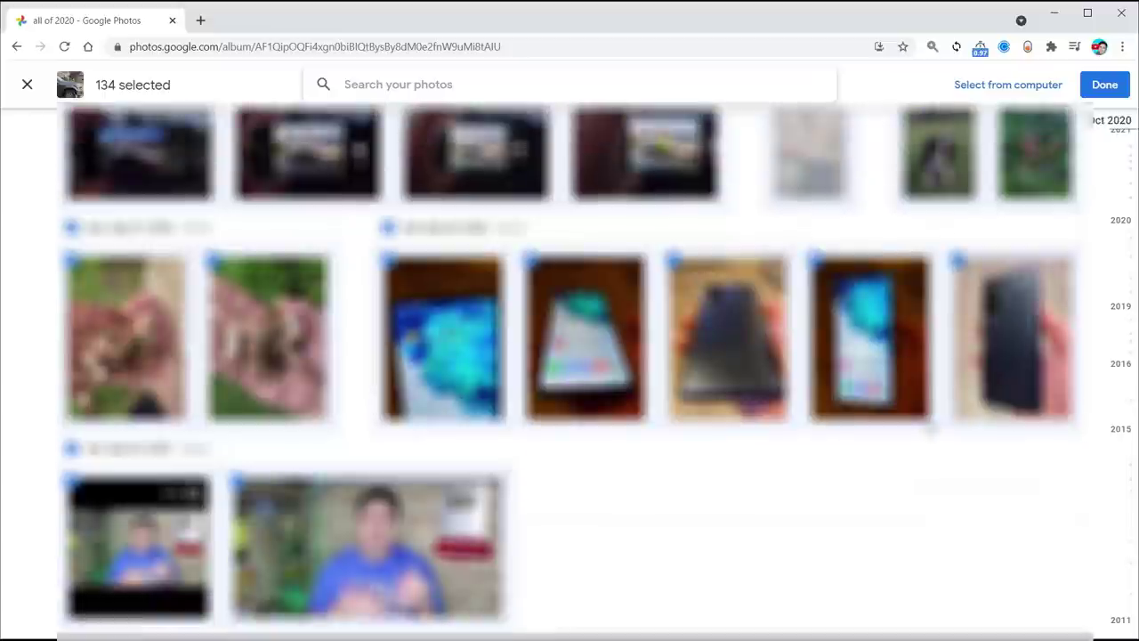
- Add the 134 photos to 'all of 2020' and download the whole album as a zip
click(1104, 85)
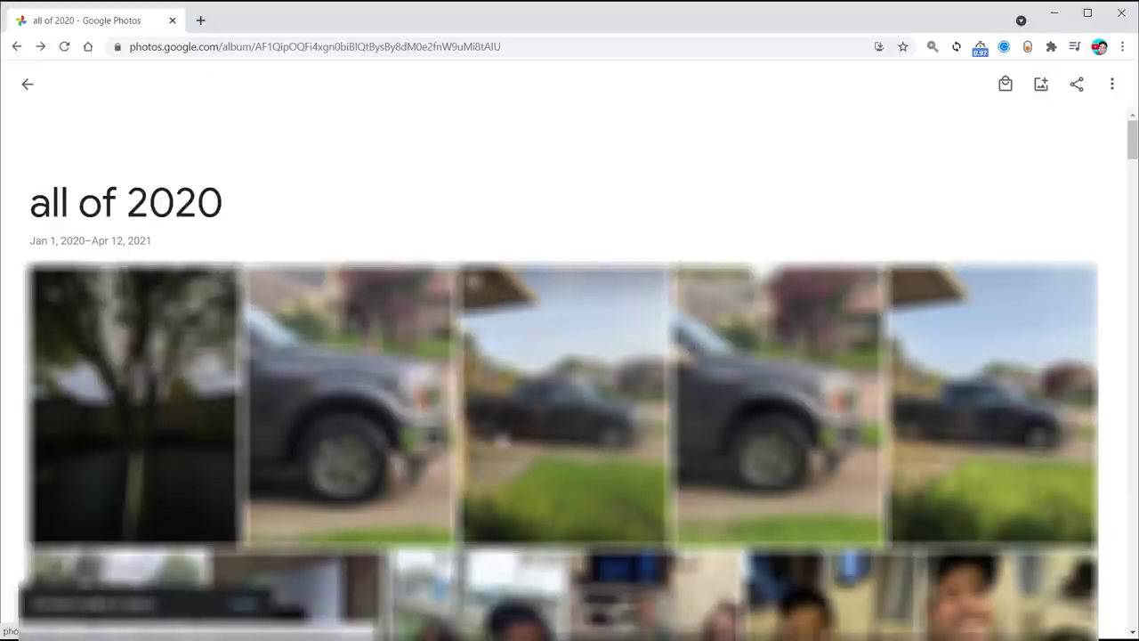
click(1108, 84)
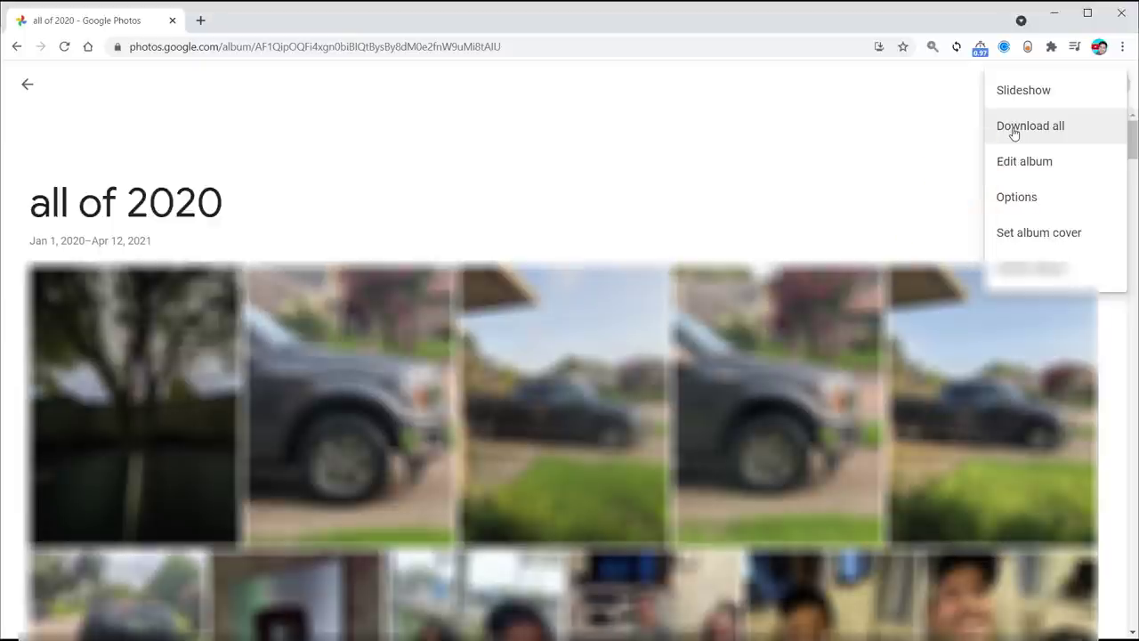
click(1014, 132)
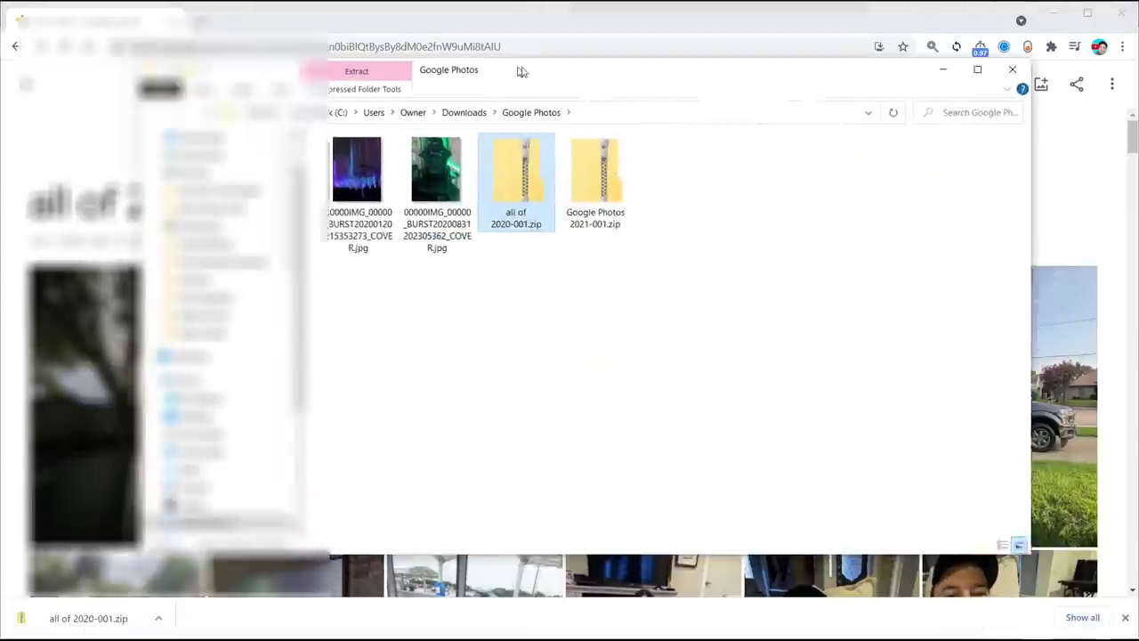
- Open all of 2020-001.zip and its 'all of 2020' folder to browse the JPG and MP4 files
click(570, 336)
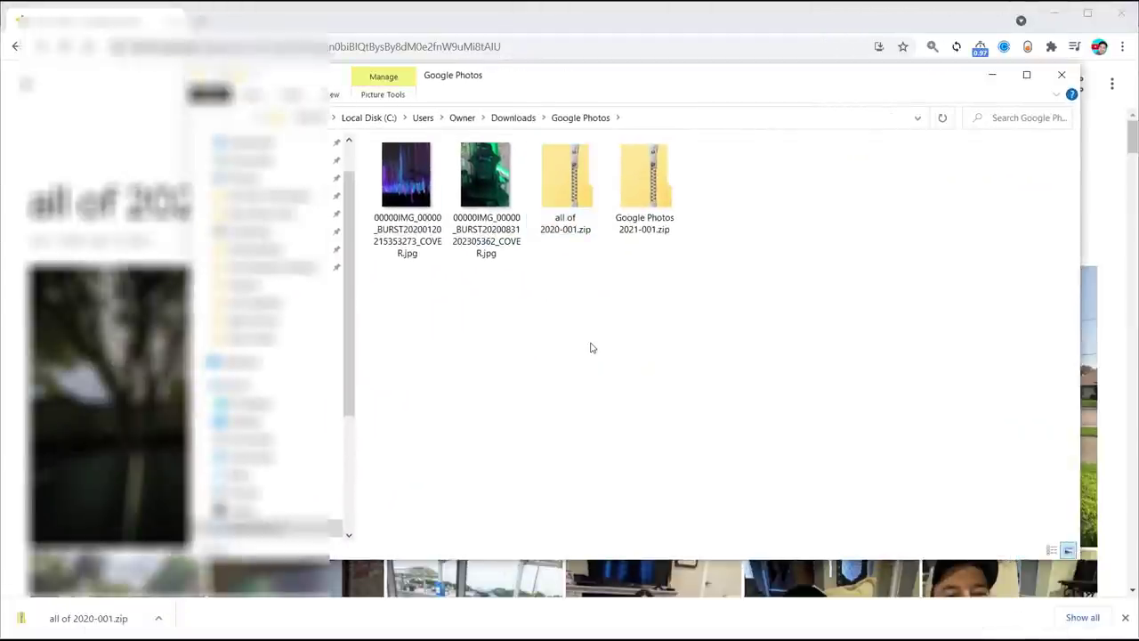
click(560, 204)
double_click(564, 220)
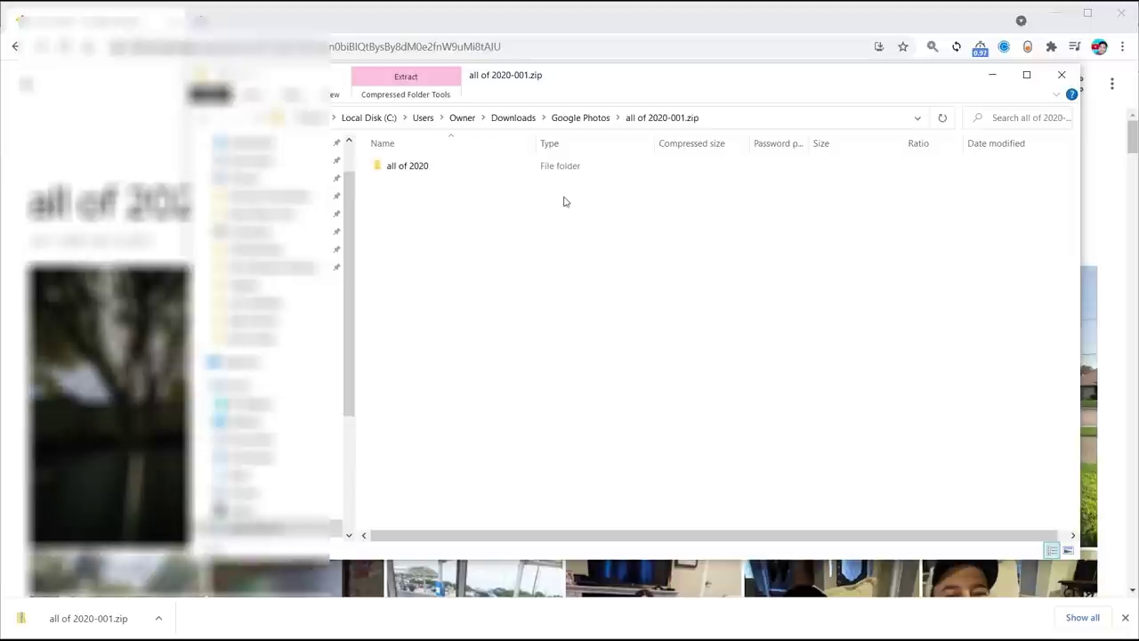
double_click(408, 165)
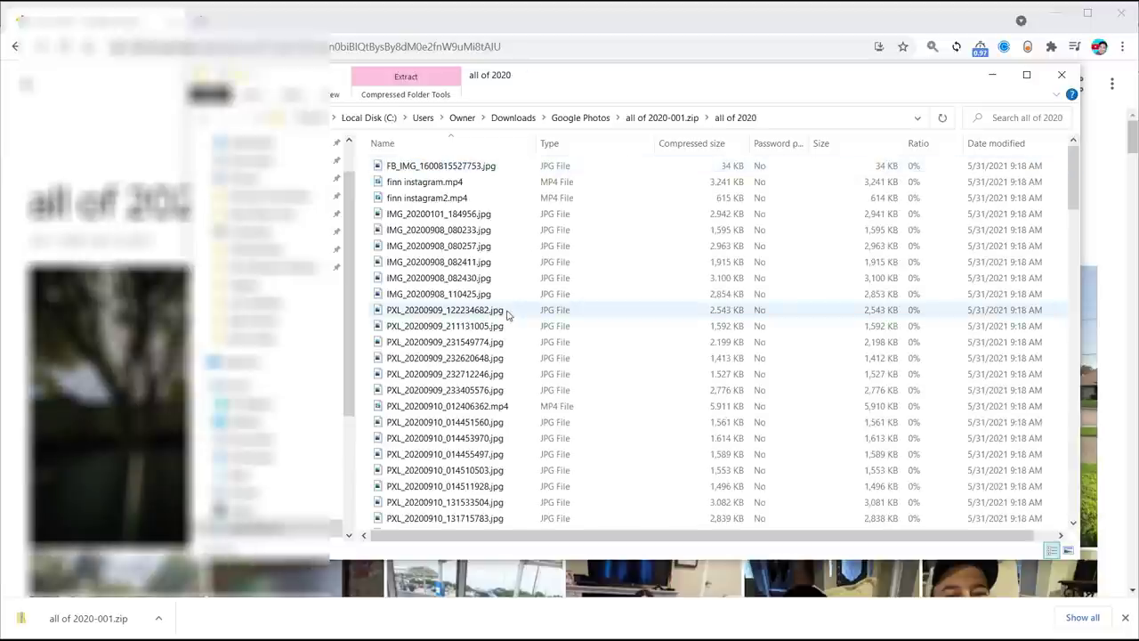
scroll(456, 235, down, 15)
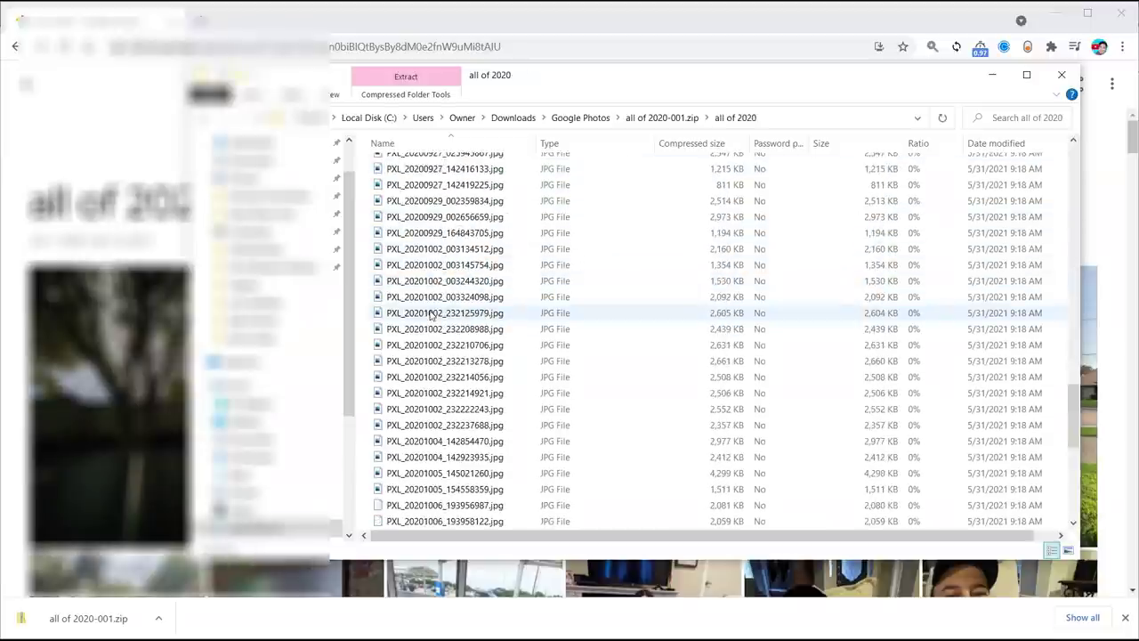
scroll(431, 316, up, 10)
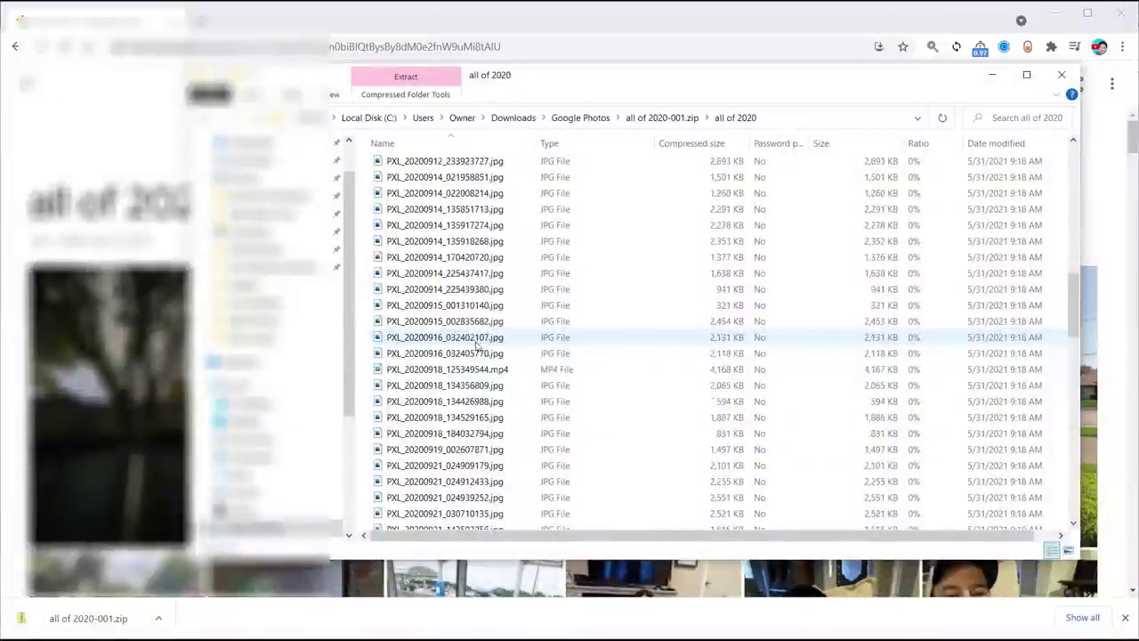
- Check PXL_20200910_014511928.jpg's file info in Photos (date, Pixel 4 XL, Dallas), then close it
double_click(445, 224)
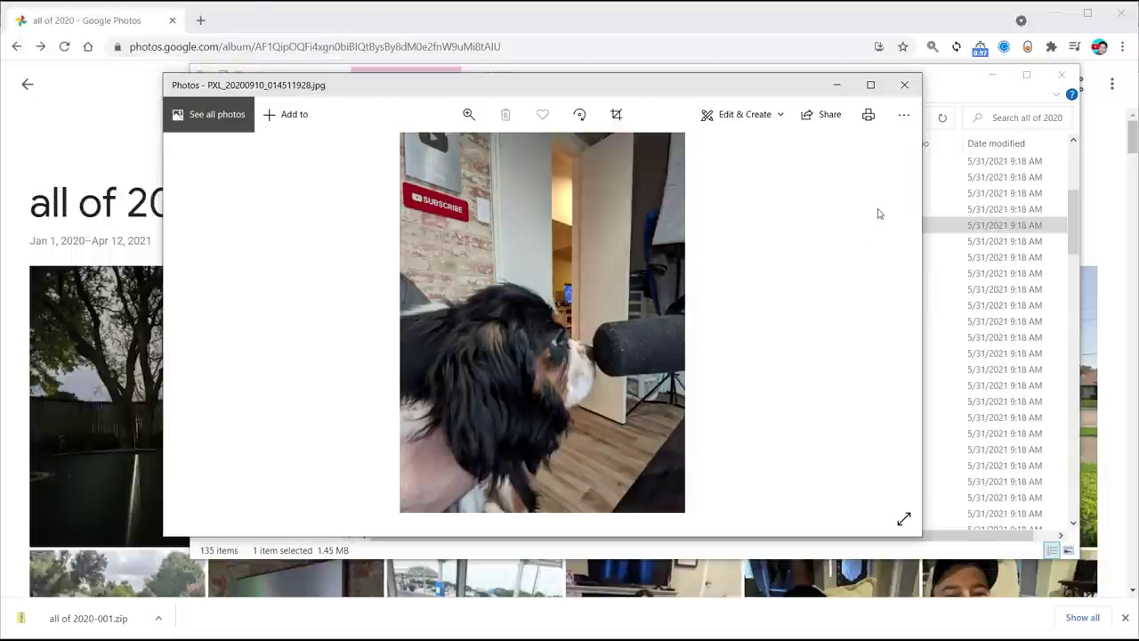
click(904, 118)
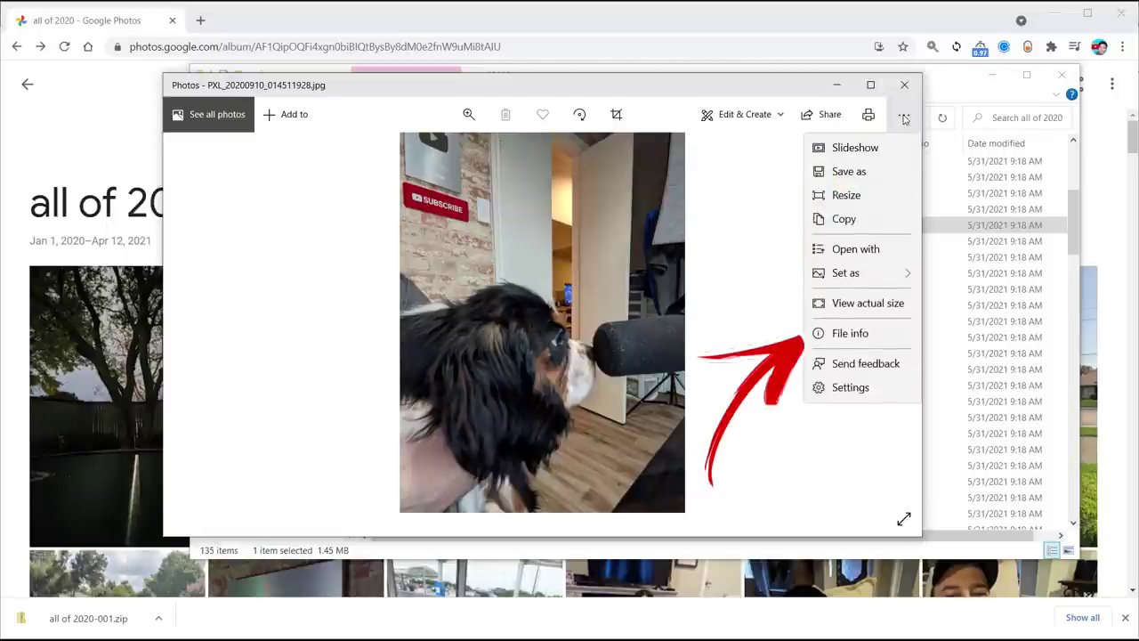
click(847, 334)
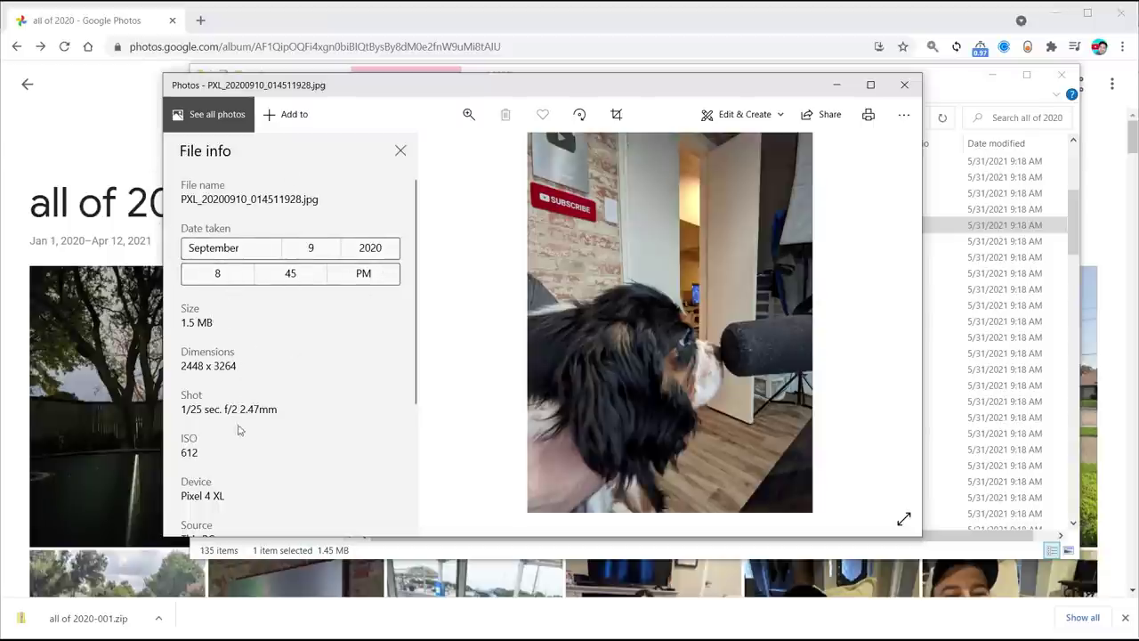
scroll(238, 430, down, 2)
scroll(307, 267, down, 1)
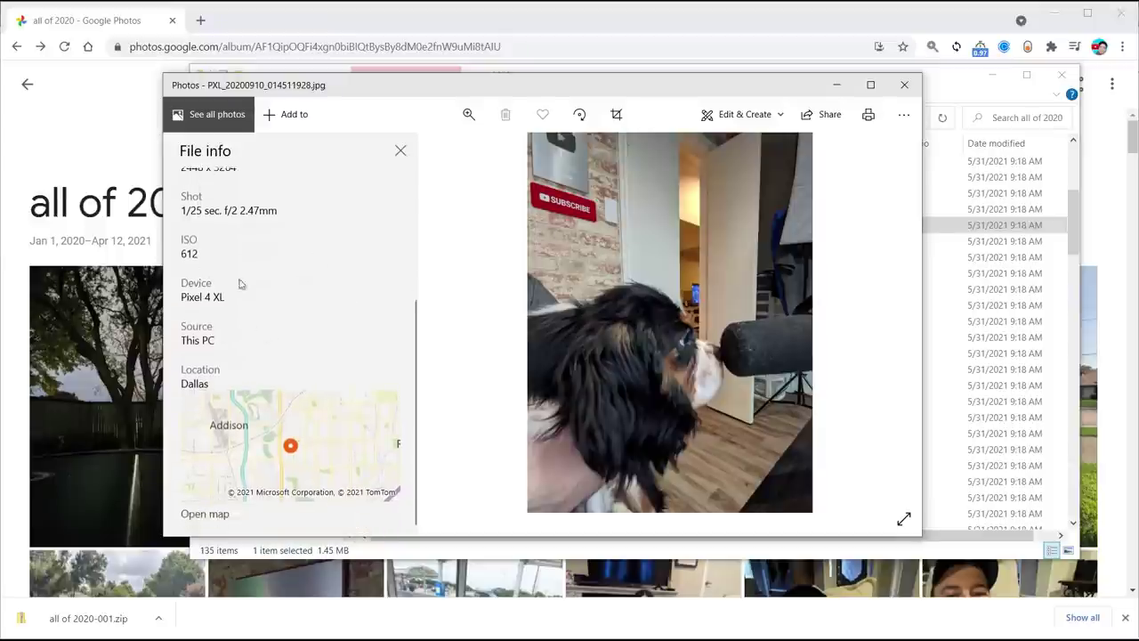
click(400, 152)
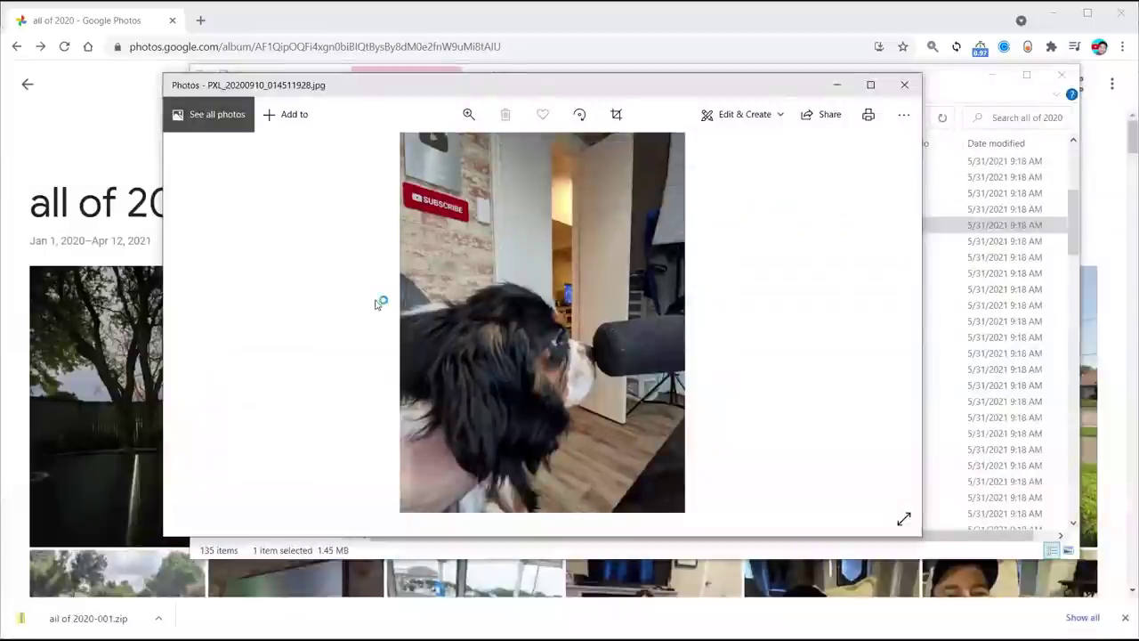
click(903, 86)
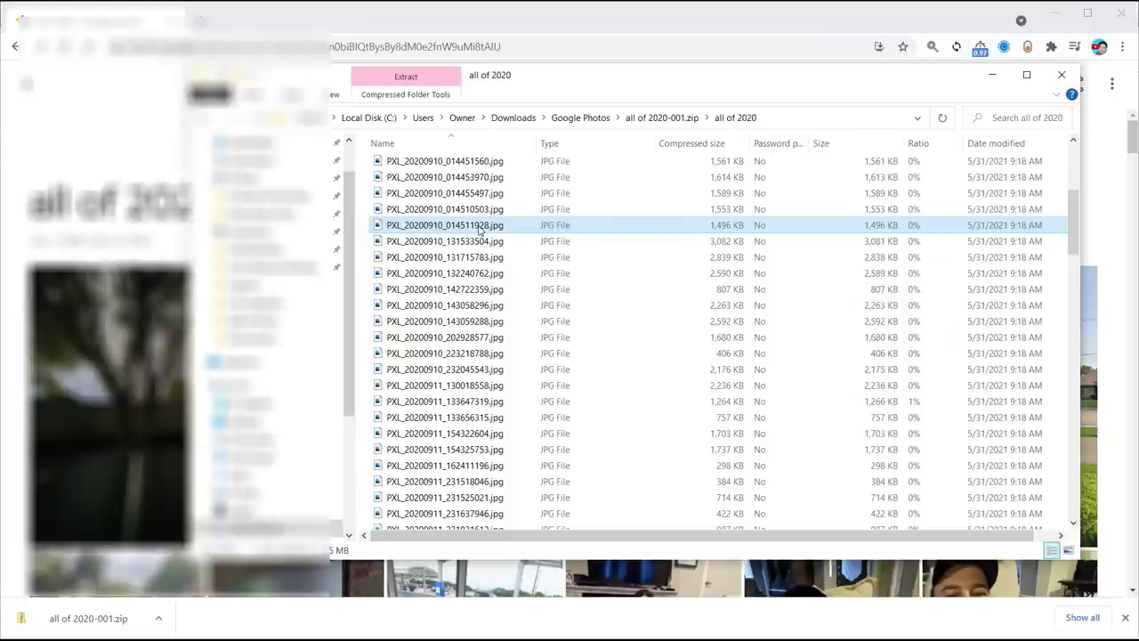
- Paste PXL_20200910_014511928.jpg into the Google Photos folder and open its file properties
click(580, 117)
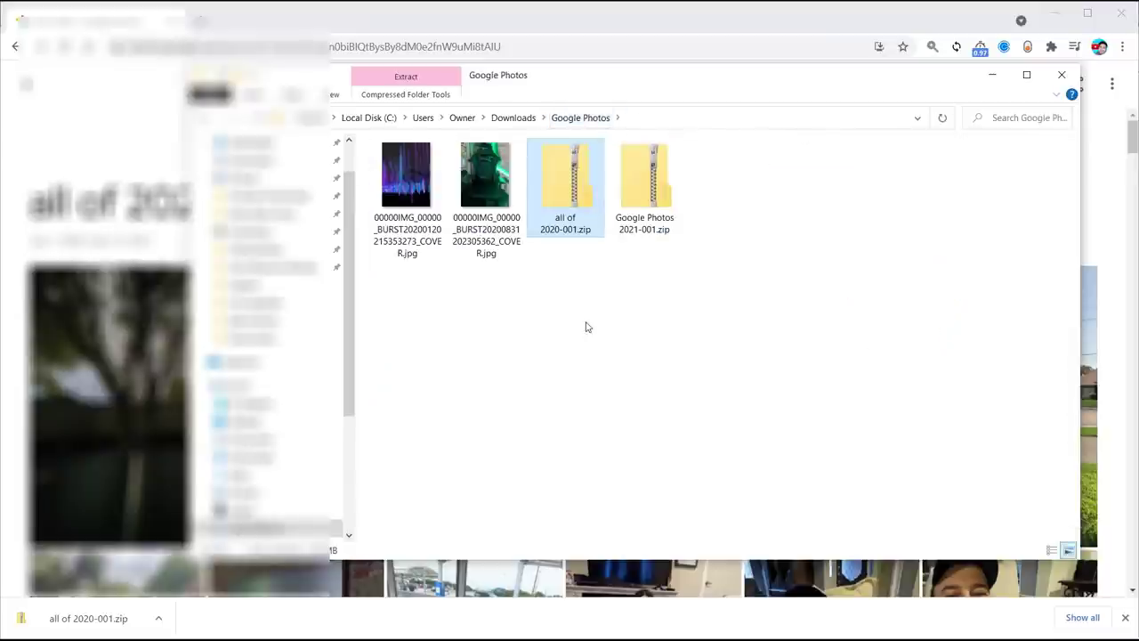
key(ctrl+v)
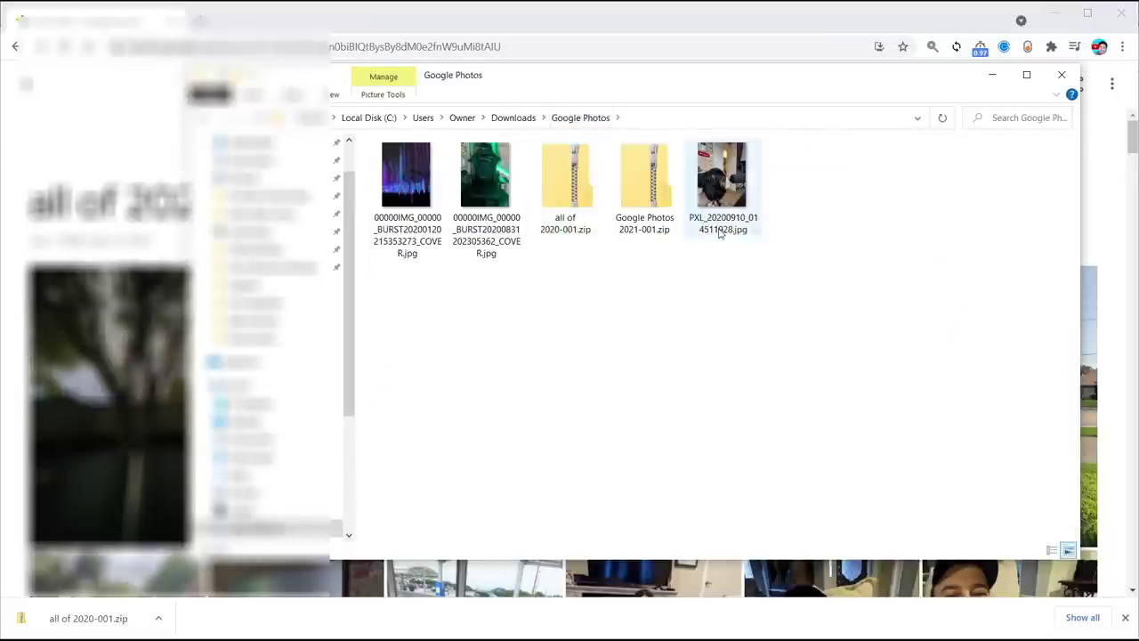
right_click(721, 226)
key(r)
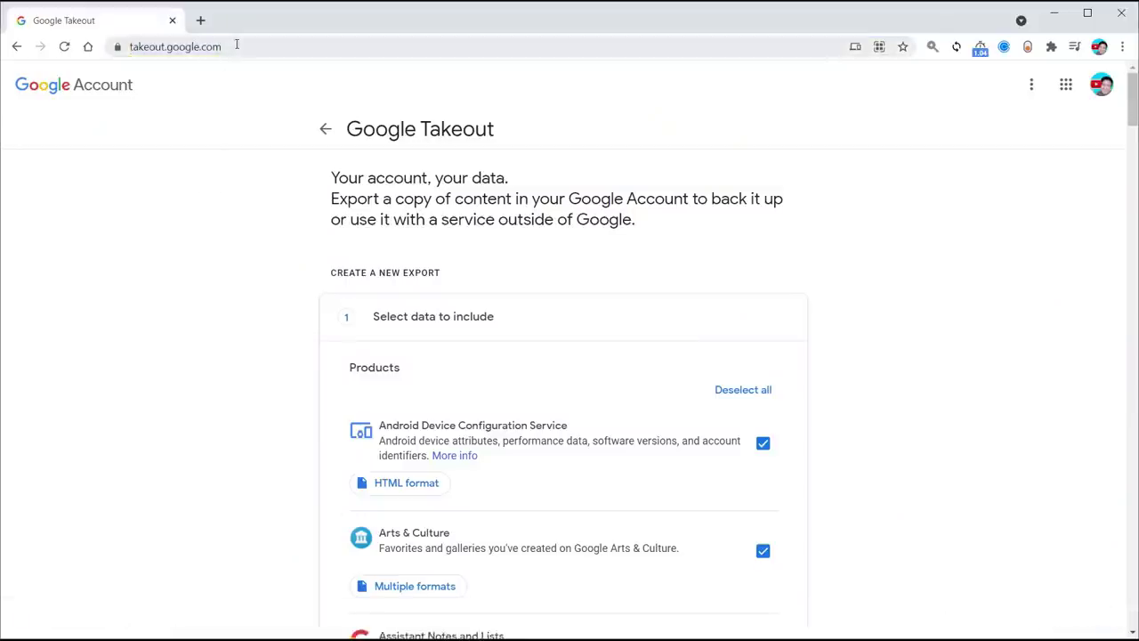
- Highlight the takeout.google.com address and the introductory text about exporting data
click(237, 45)
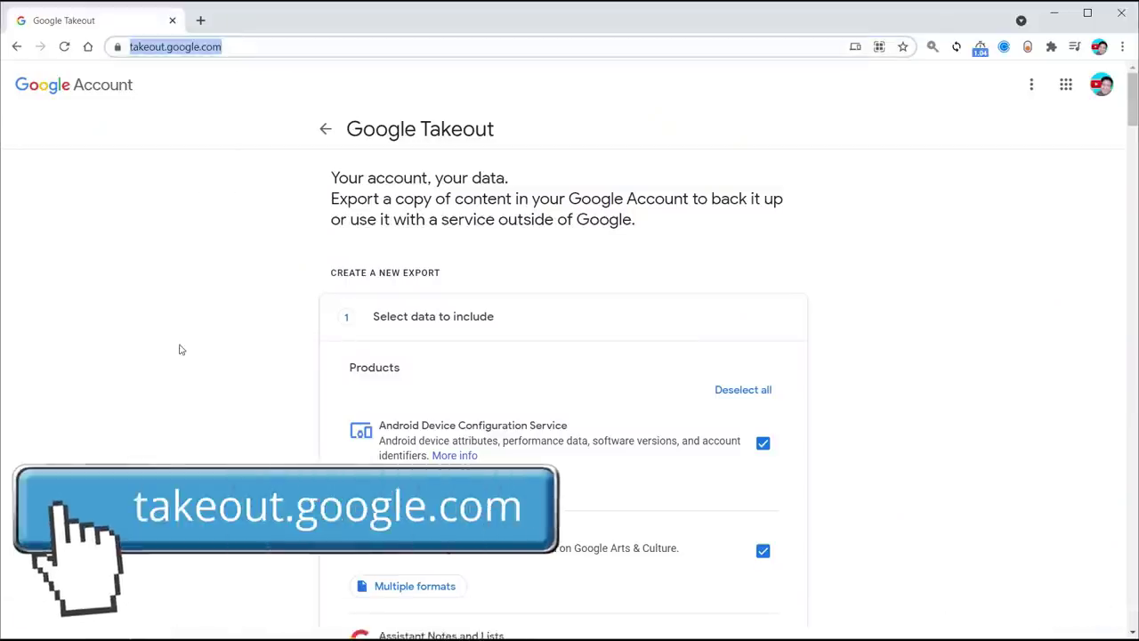
click(385, 183)
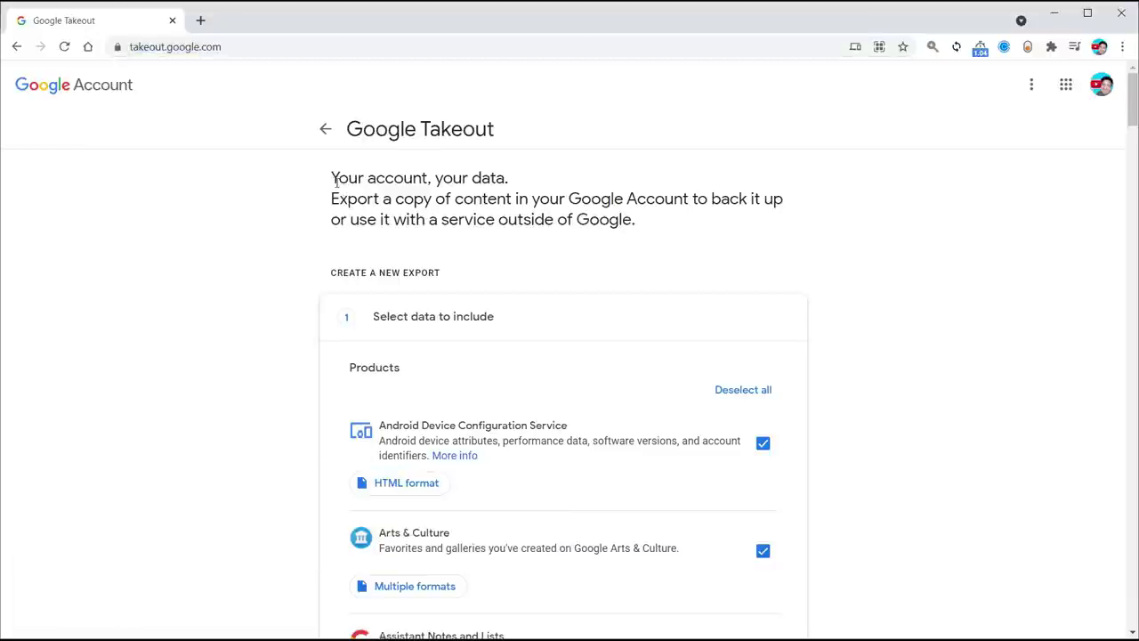
drag(345, 183, 665, 220)
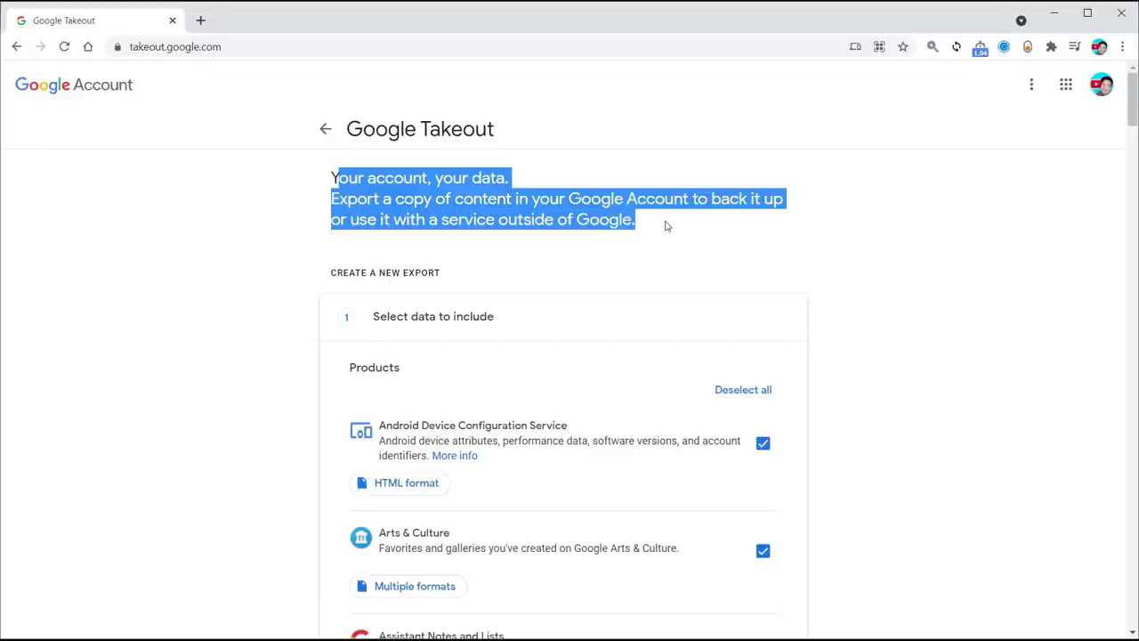
click(667, 226)
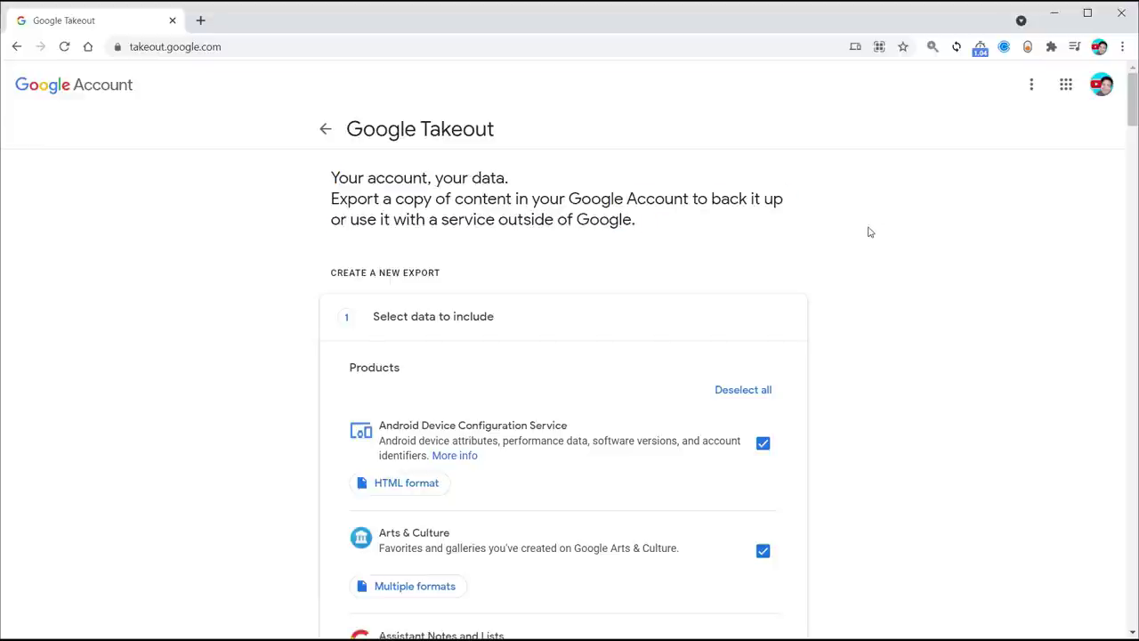
- Deselect all products, then tick only Google Photos and show its export formats
click(752, 389)
scroll(791, 386, down, 3)
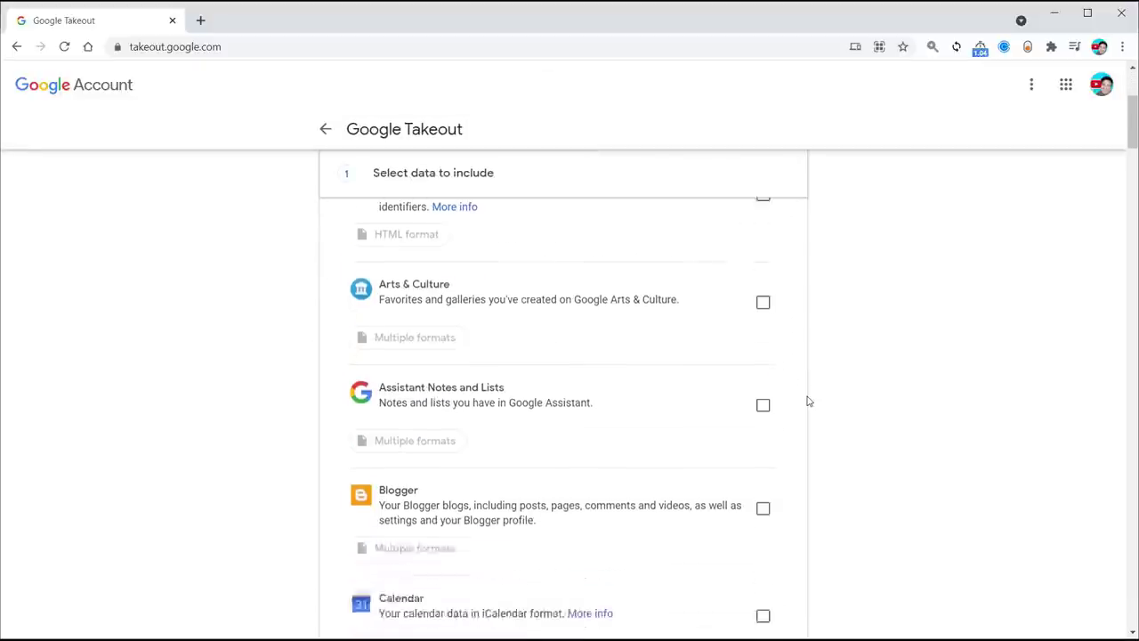
scroll(808, 402, down, 4)
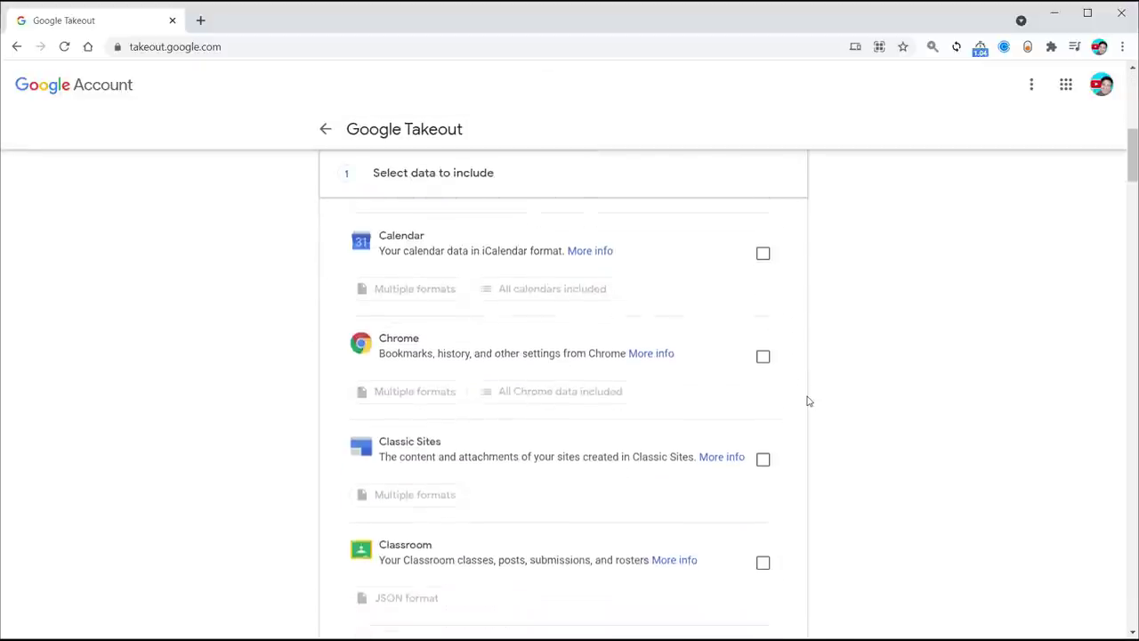
scroll(808, 401, down, 5)
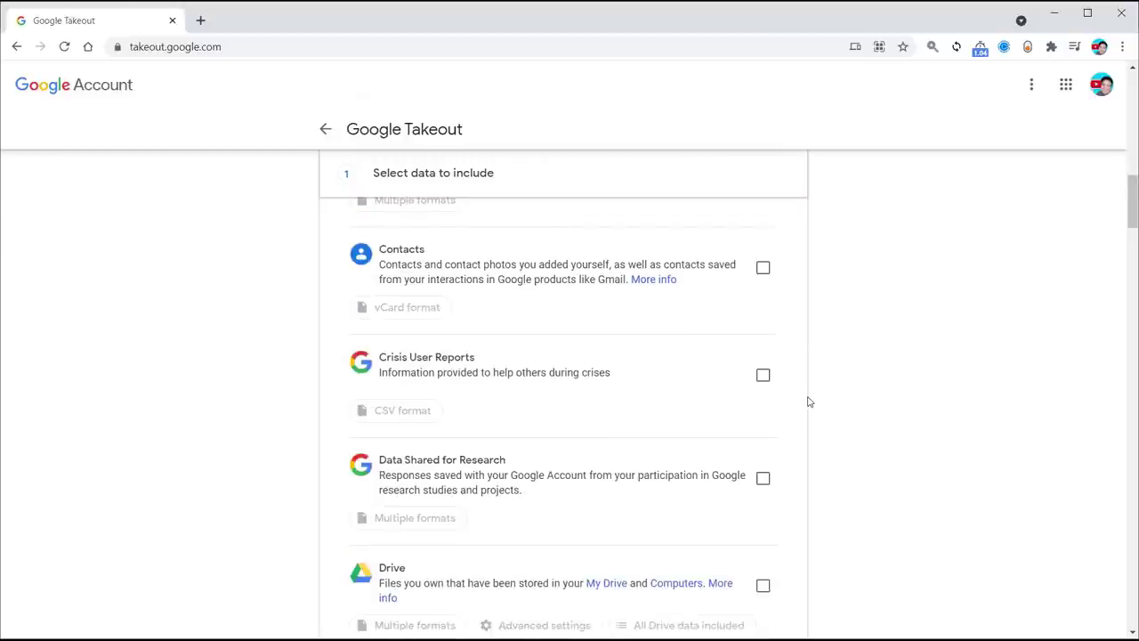
scroll(808, 401, down, 4)
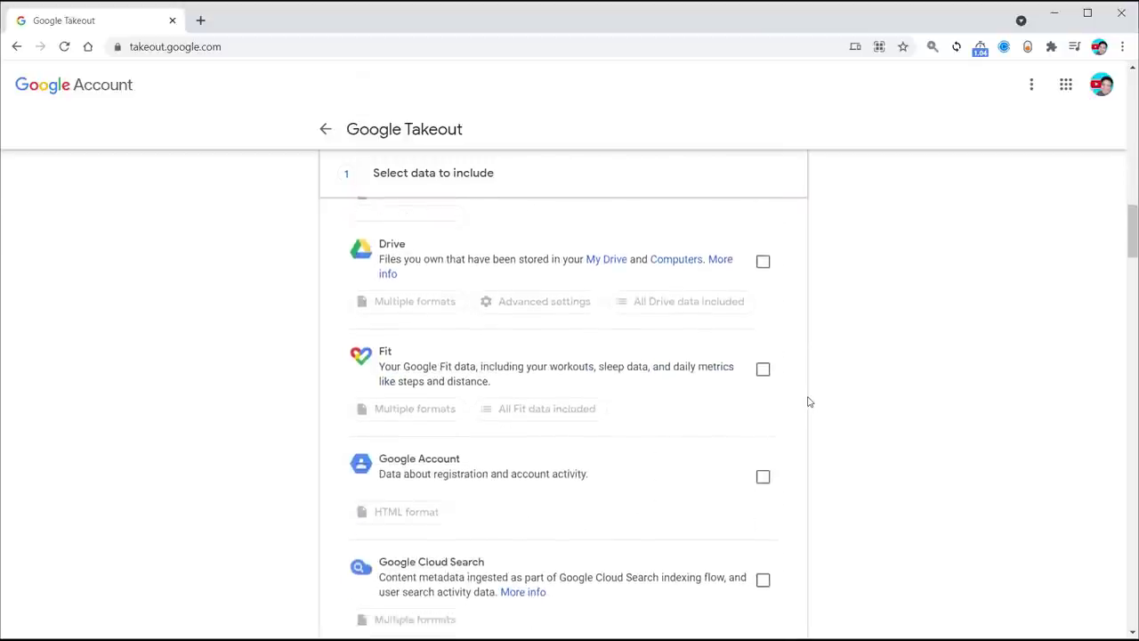
scroll(808, 401, down, 5)
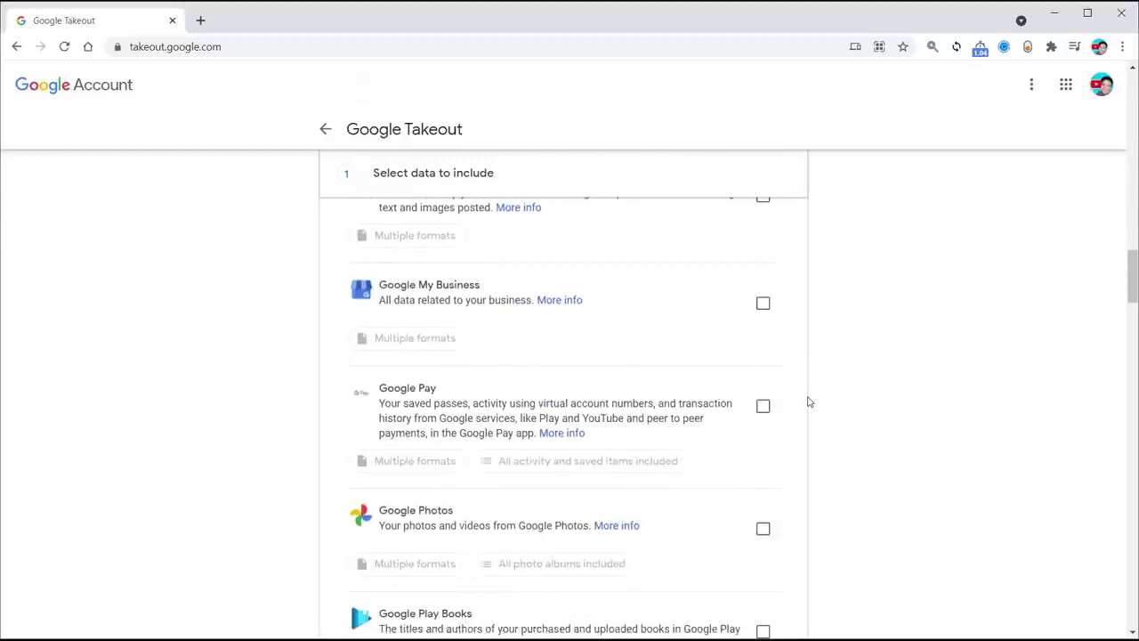
scroll(808, 402, down, 1)
click(763, 456)
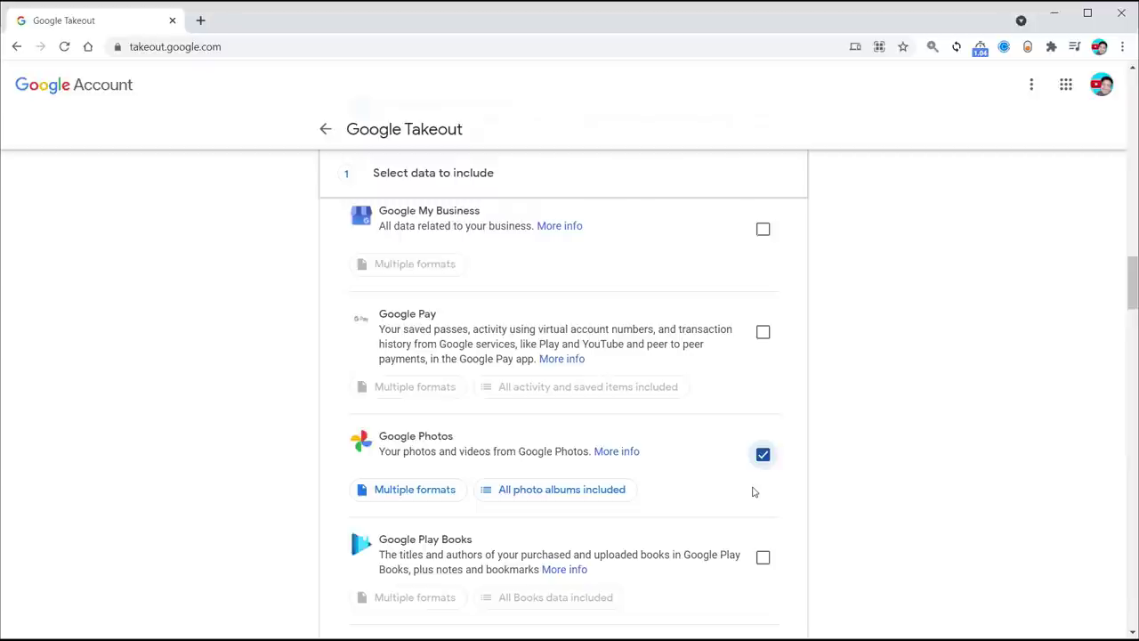
click(416, 492)
- Highlight the Photos, Album metadata and Photo metadata format entries, then close the overview
drag(381, 277, 415, 278)
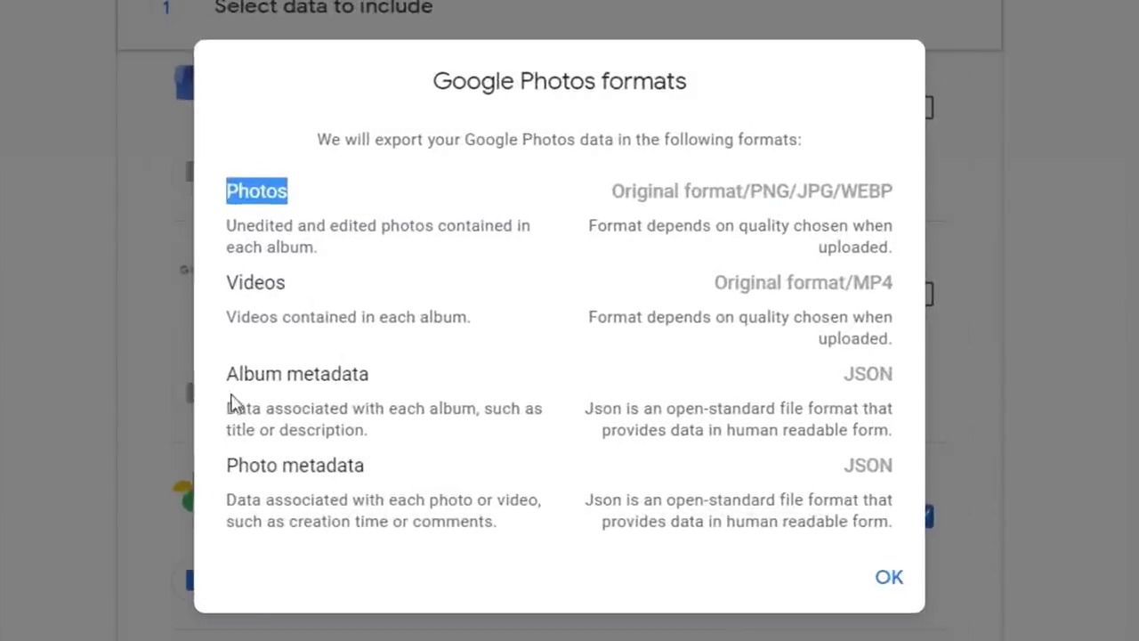
drag(232, 376, 391, 368)
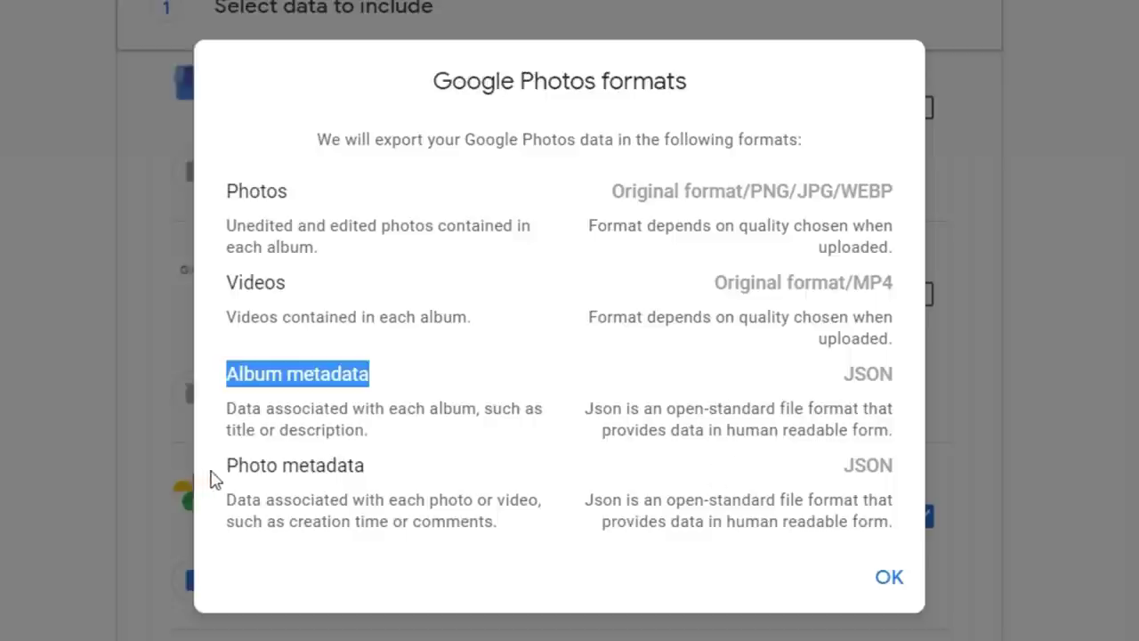
drag(229, 465, 409, 454)
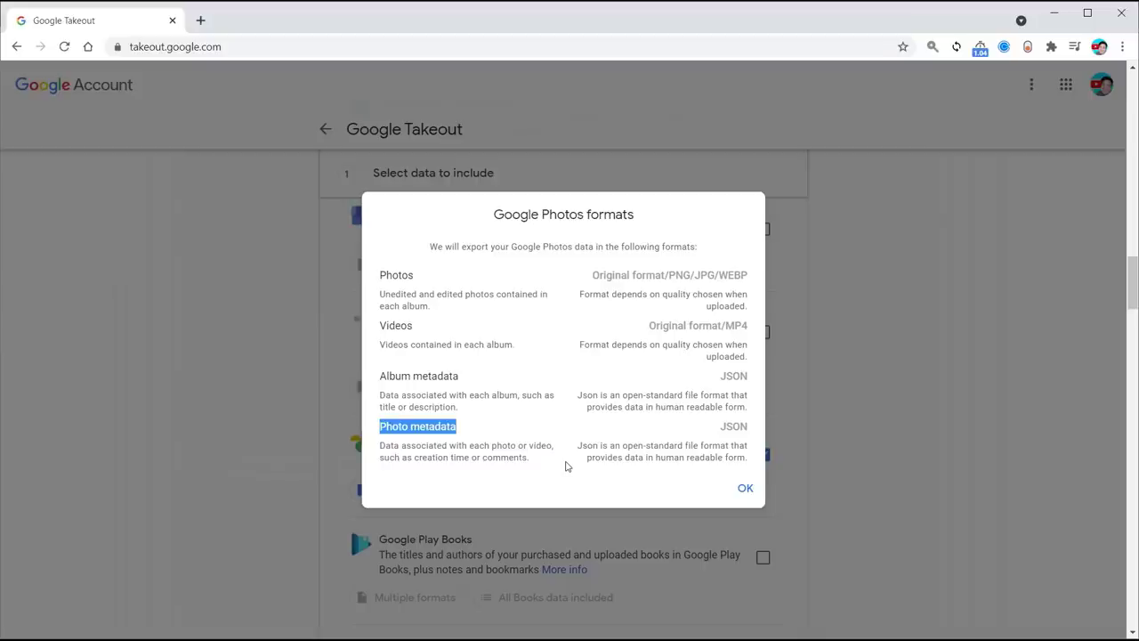
click(745, 490)
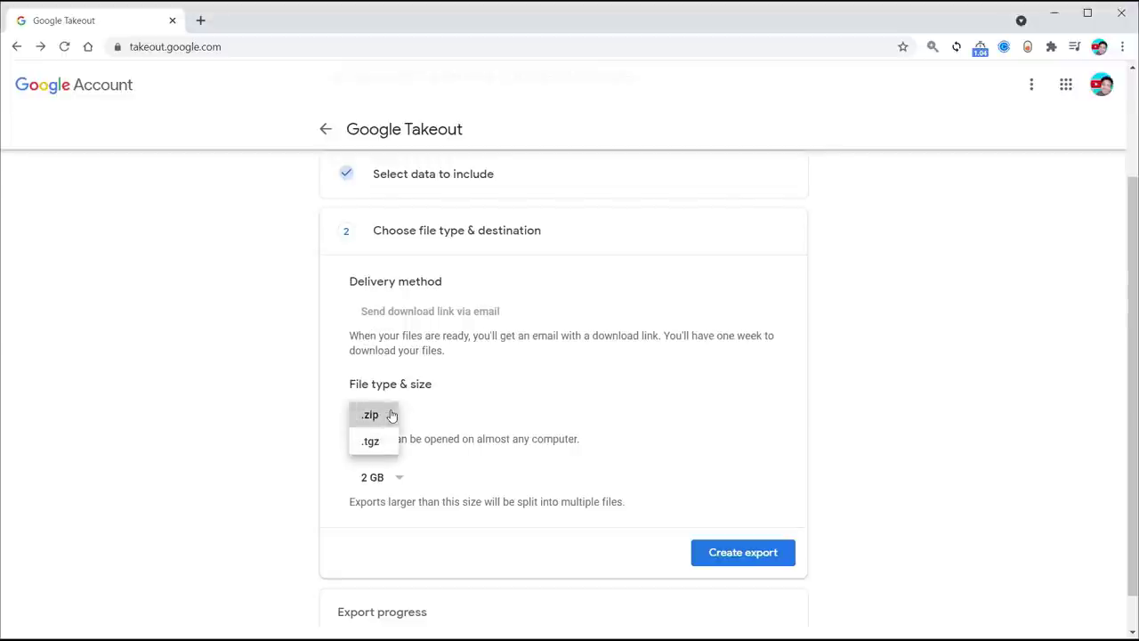
- Keep the archive split size at 2 GB and create the Google Photos export
click(398, 479)
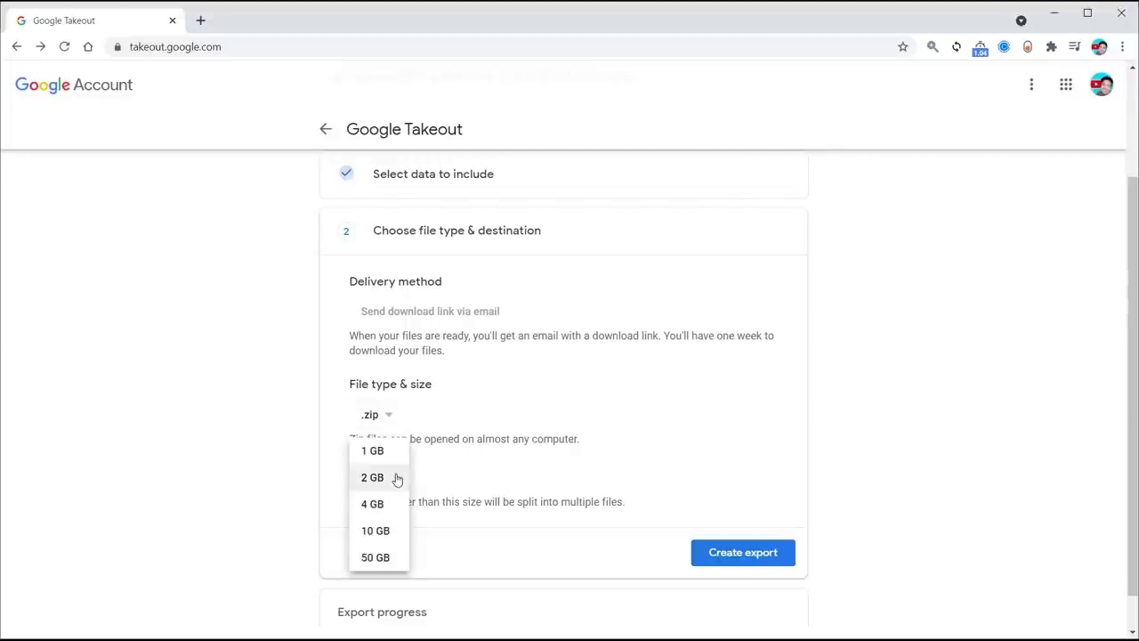
click(458, 436)
click(374, 481)
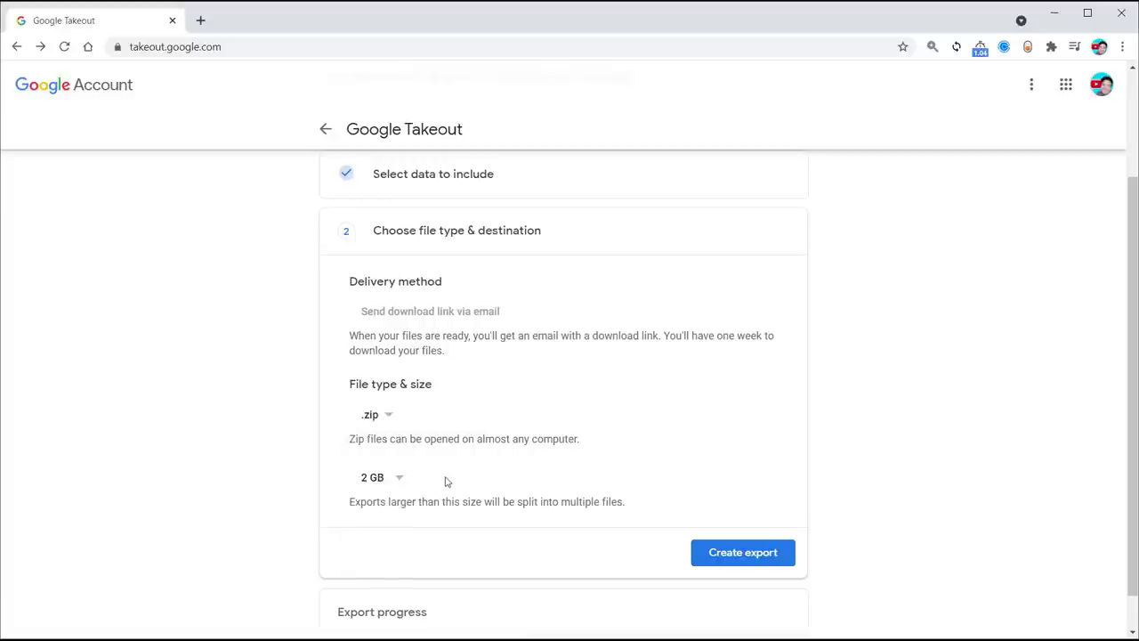
click(712, 556)
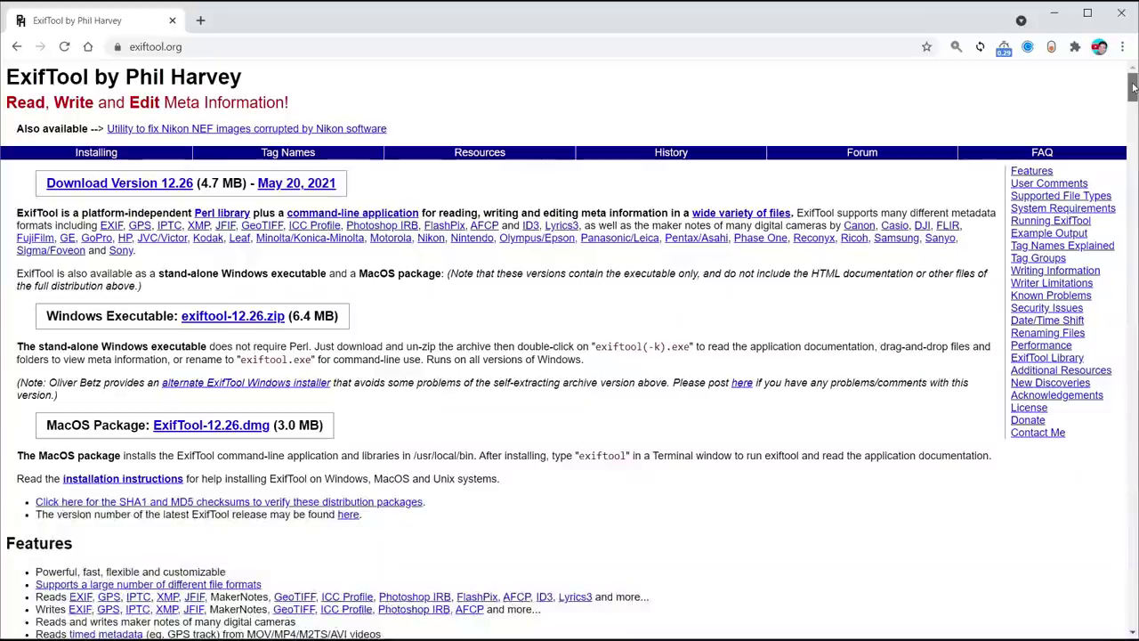
- Scroll exiftool.org down to the System Requirements and Running ExifTool sections
drag(1132, 86, 1133, 289)
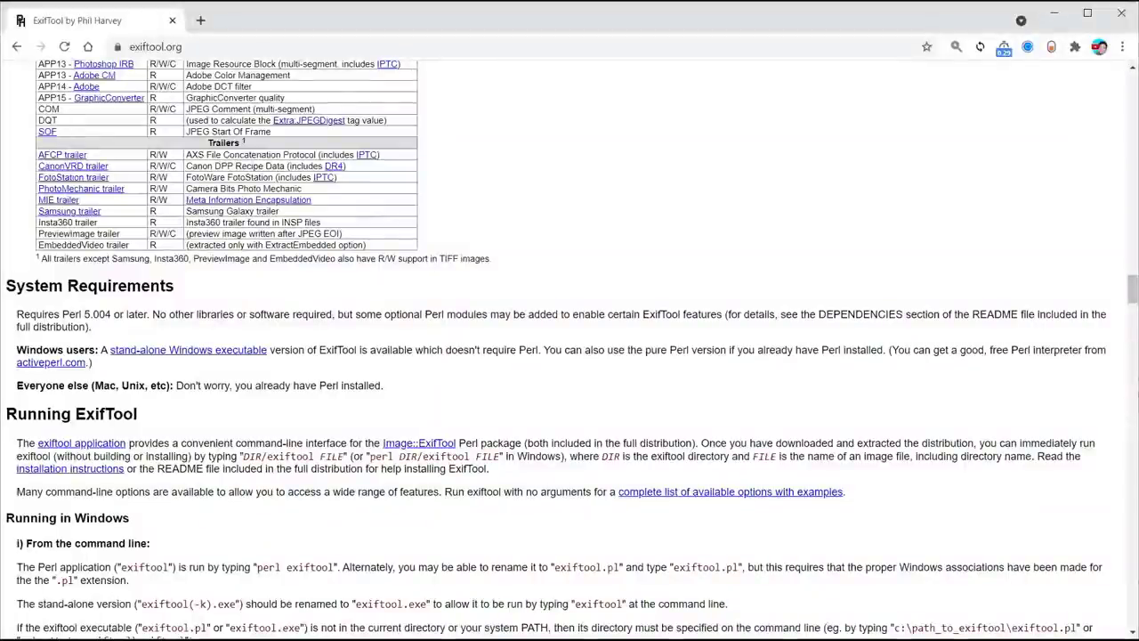